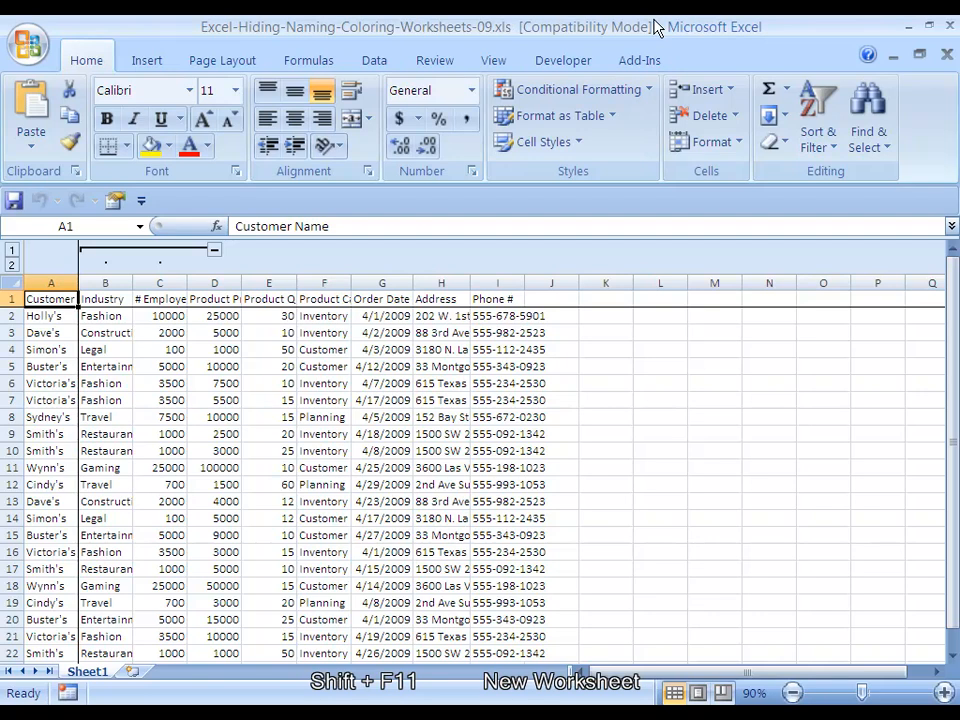
Insert two new worksheets in front of Sheet1
key("shift+F11")
key("shift+F11")
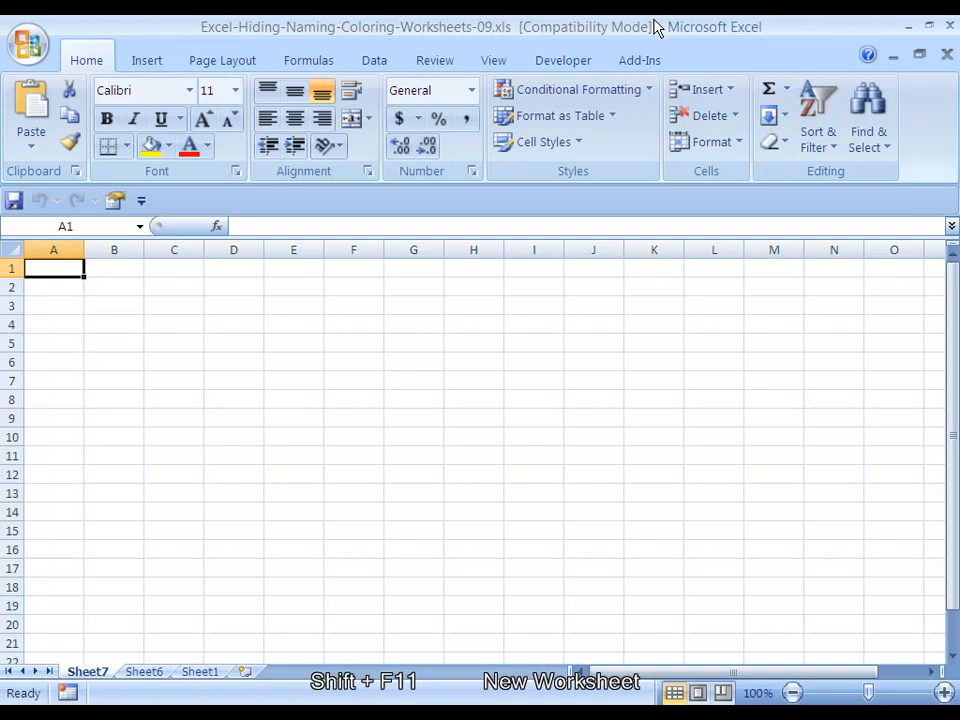
Collapse the grouped Industry and # Employees columns (B:C) on Sheet1
key("ctrl+Page_Down")
key("ctrl+Page_Down")
key("Right")
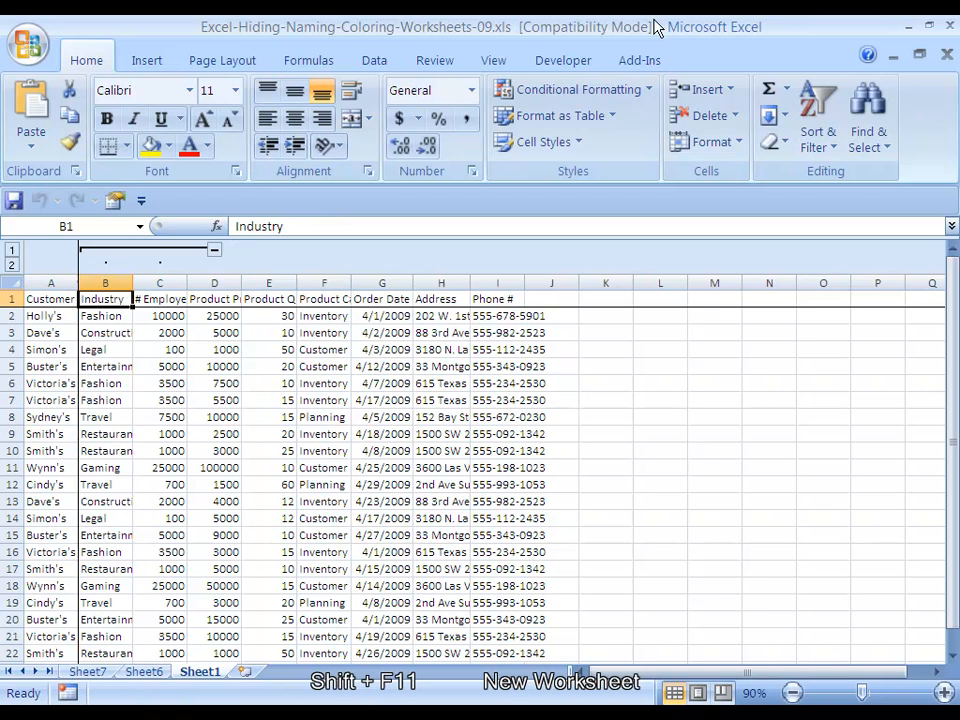
key("ctrl+space")
key("shift+Right")
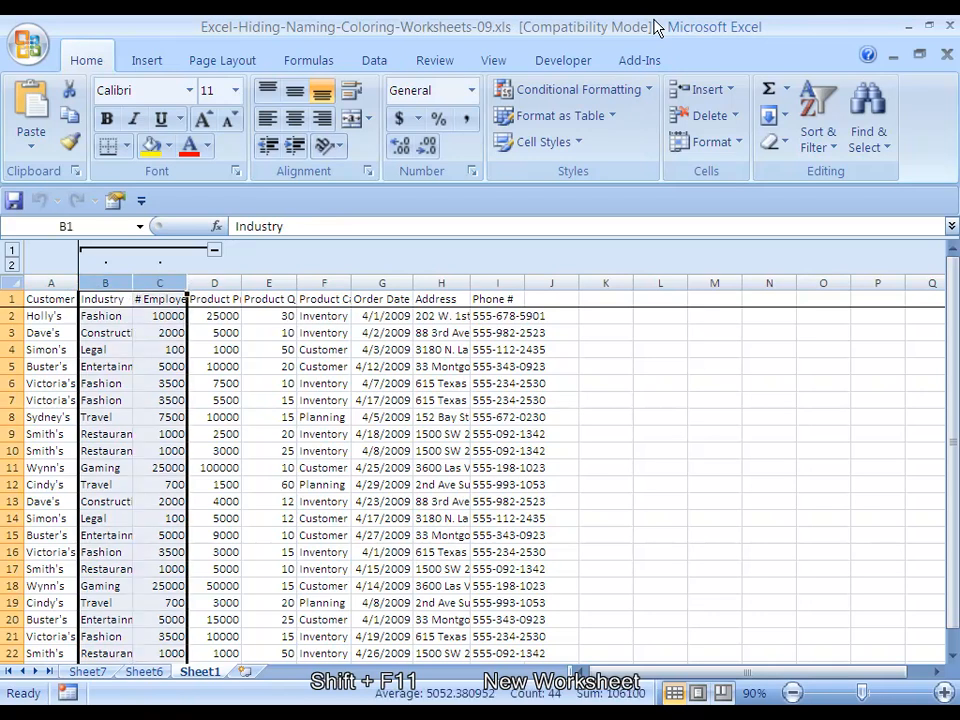
key("alt+d")
key("g")
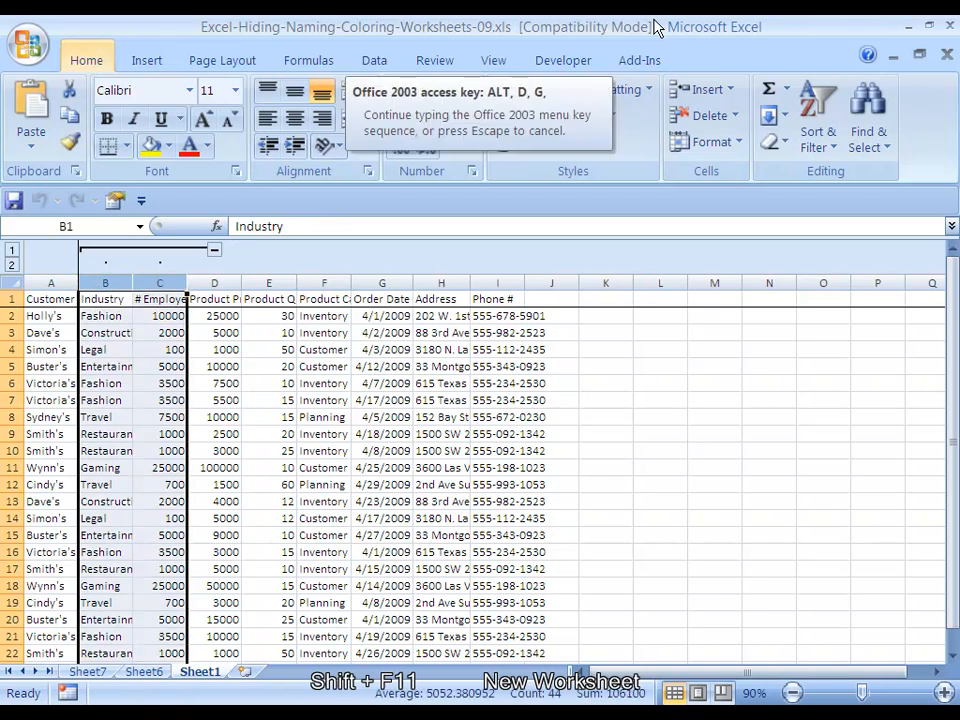
key("h")
Show the detail of the collapsed column group on Sheet1 again and select cell B2
key("alt+d")
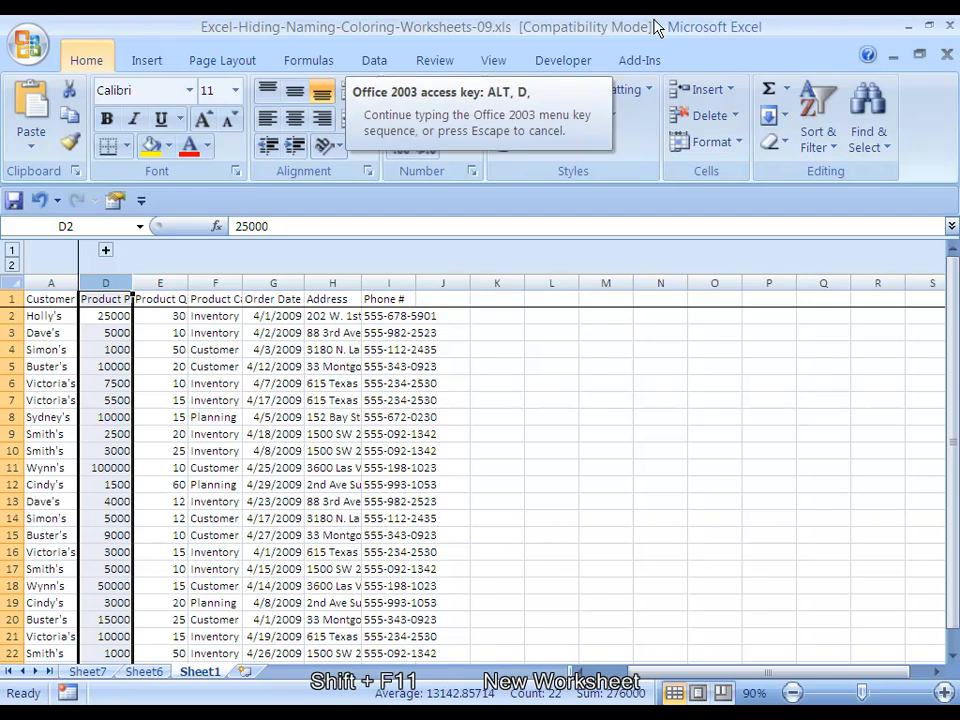
key("g")
key("s")
key("Left")
key("Left")
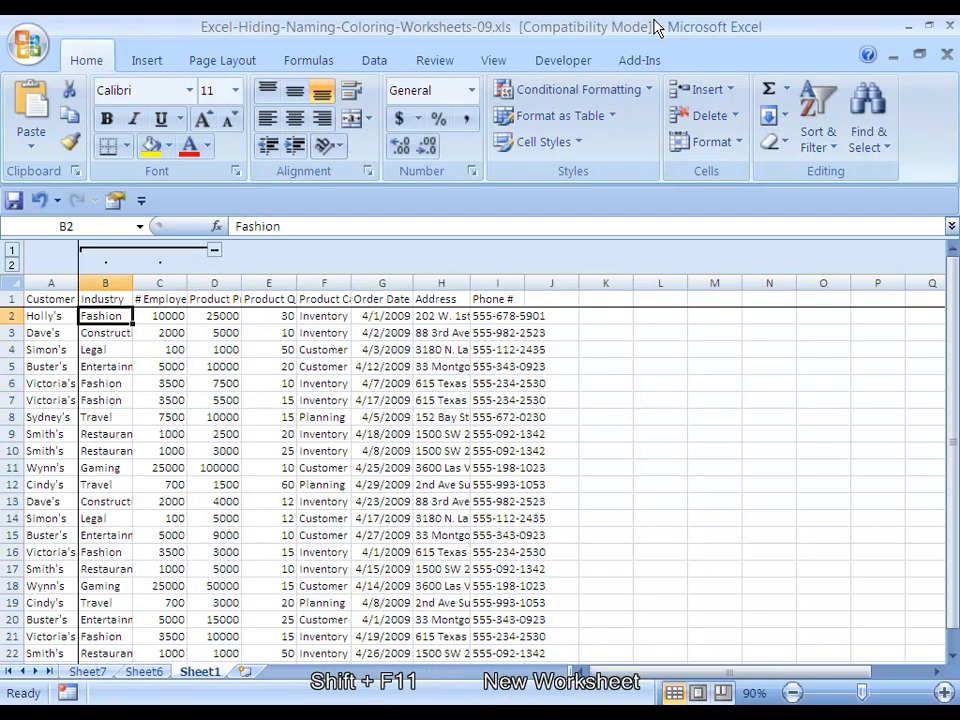
Go back to Sheet7 and hide that worksheet
key("ctrl+Page_Up")
key("ctrl+Page_Up")
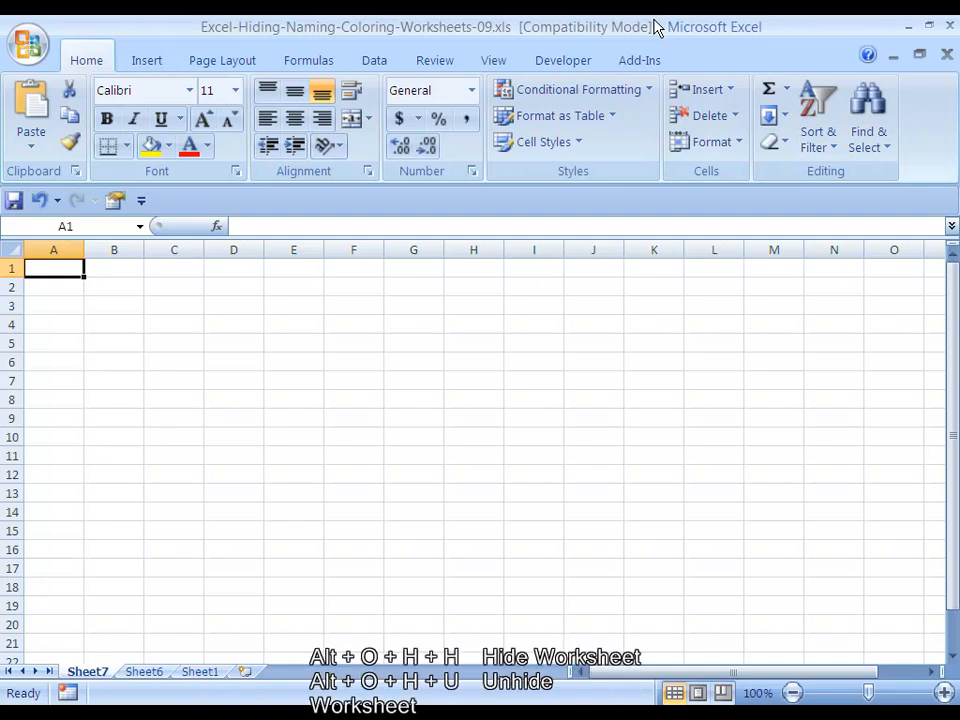
key("alt")
key("o")
key("h")
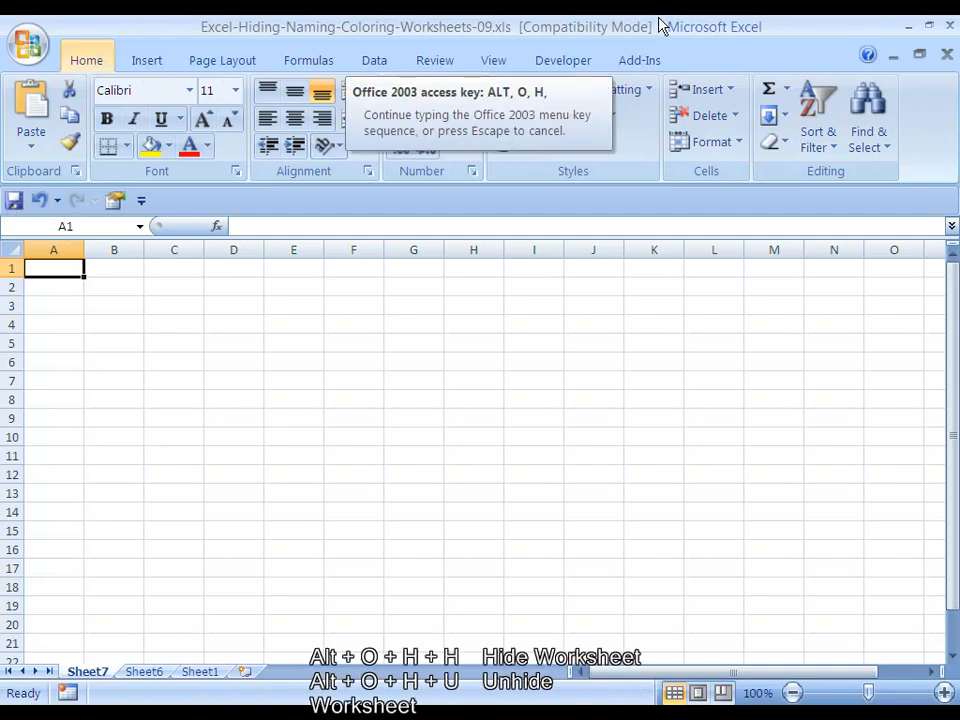
key("h")
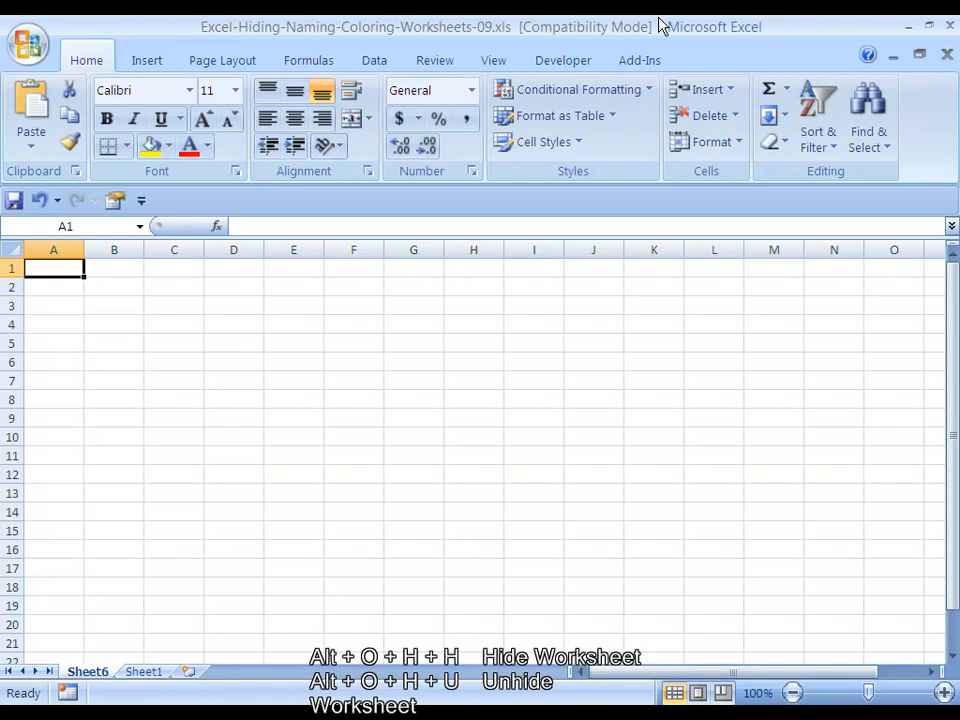
Unhide the hidden worksheet Sheet7
key("alt")
key("o")
key("h")
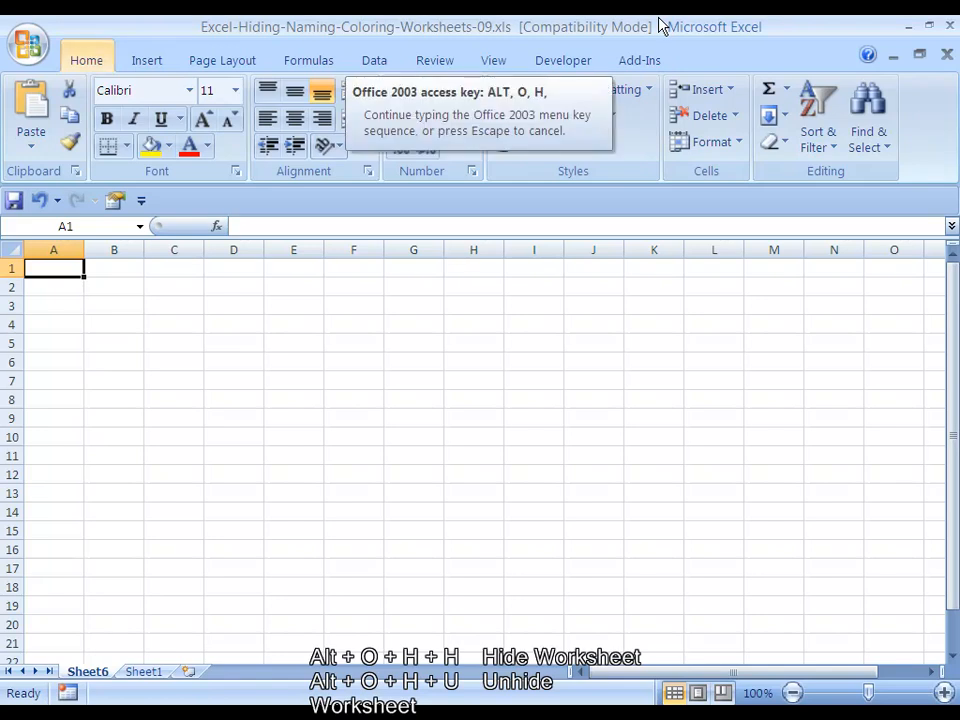
key("u")
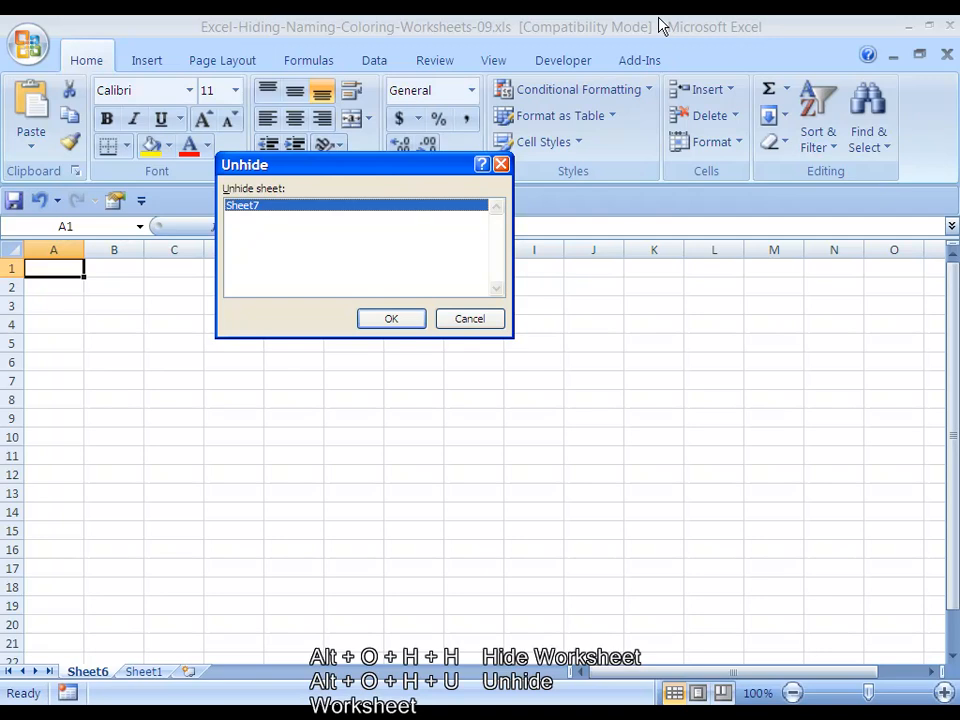
key("Return")
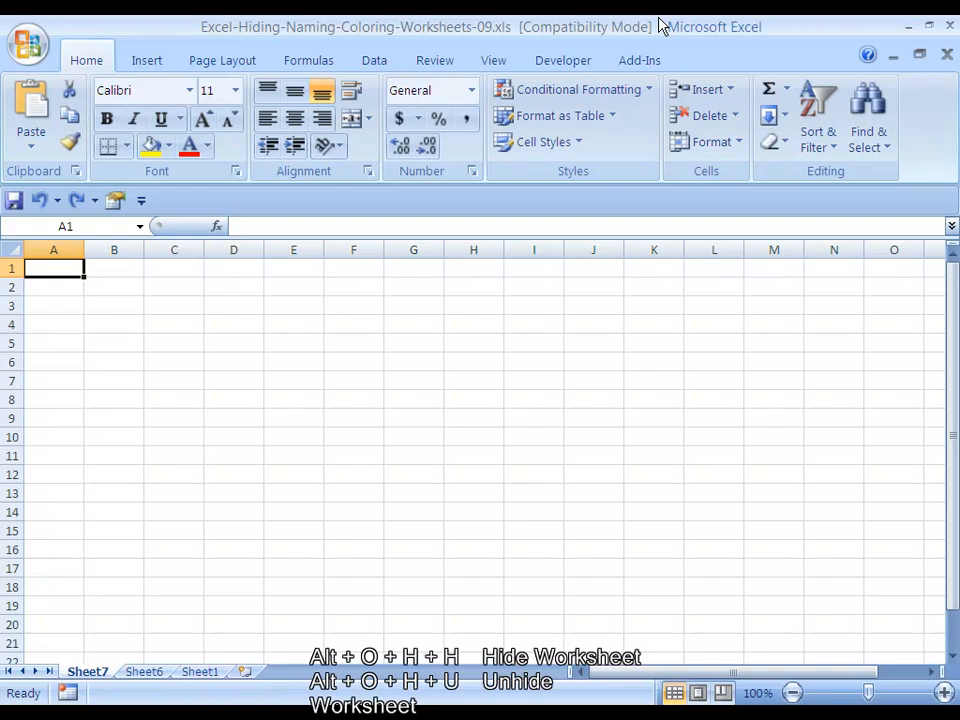
Group Sheet7 with Sheet6 and hide both worksheets at once
key("ctrl+shift+Page_Down")
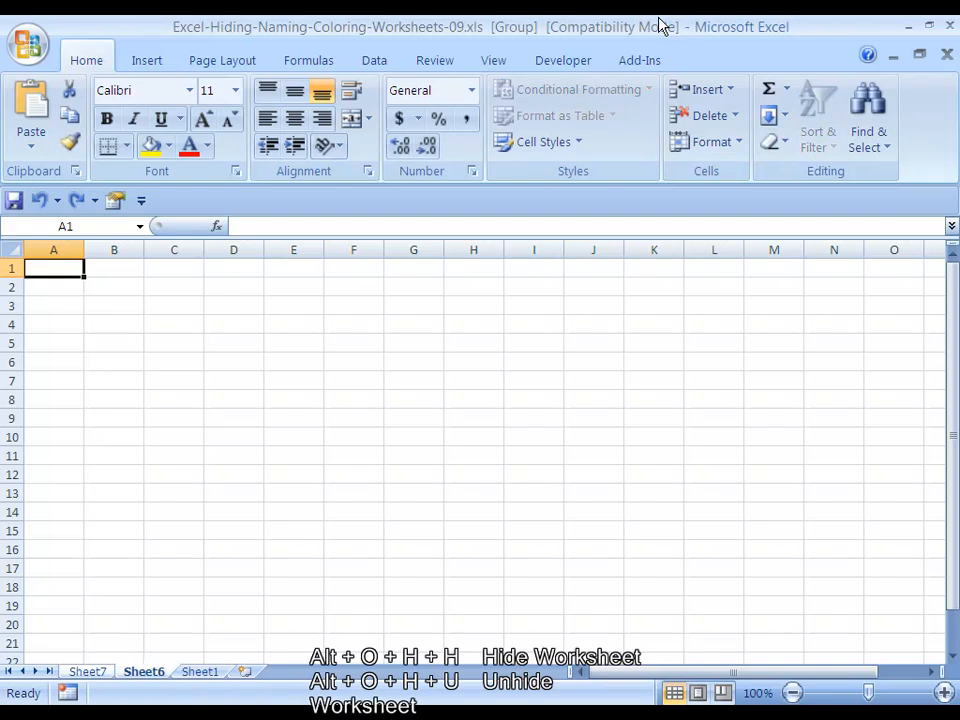
key("alt+o")
key("h")
key("h")
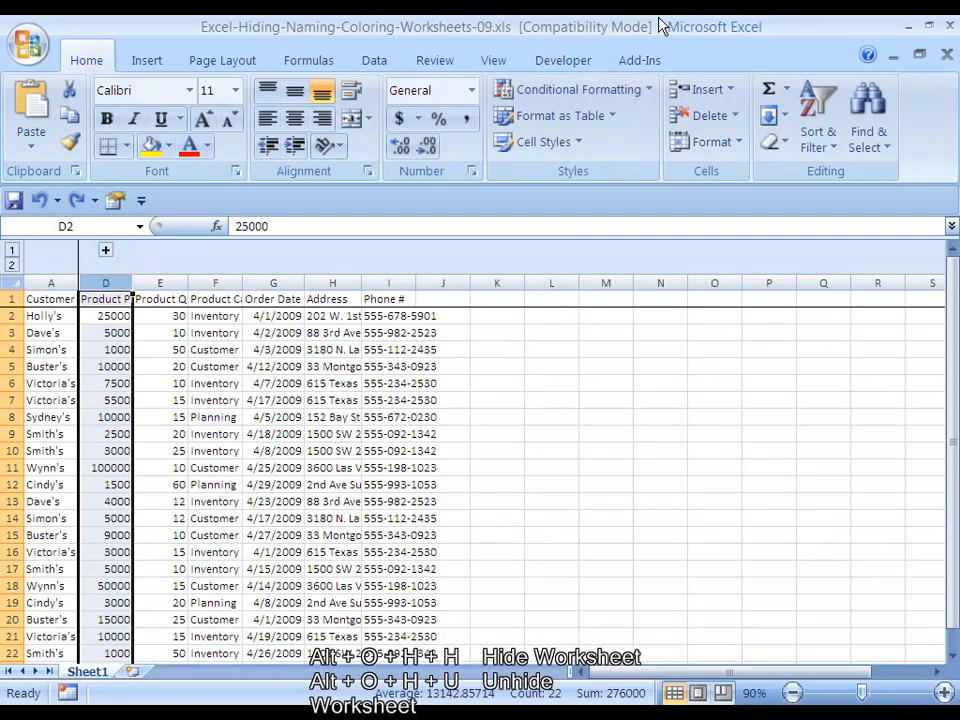
Unhide the worksheets Sheet7 and Sheet6 one at a time
key("alt+o")
key("h")
key("u")
key("Down")
key("Up")
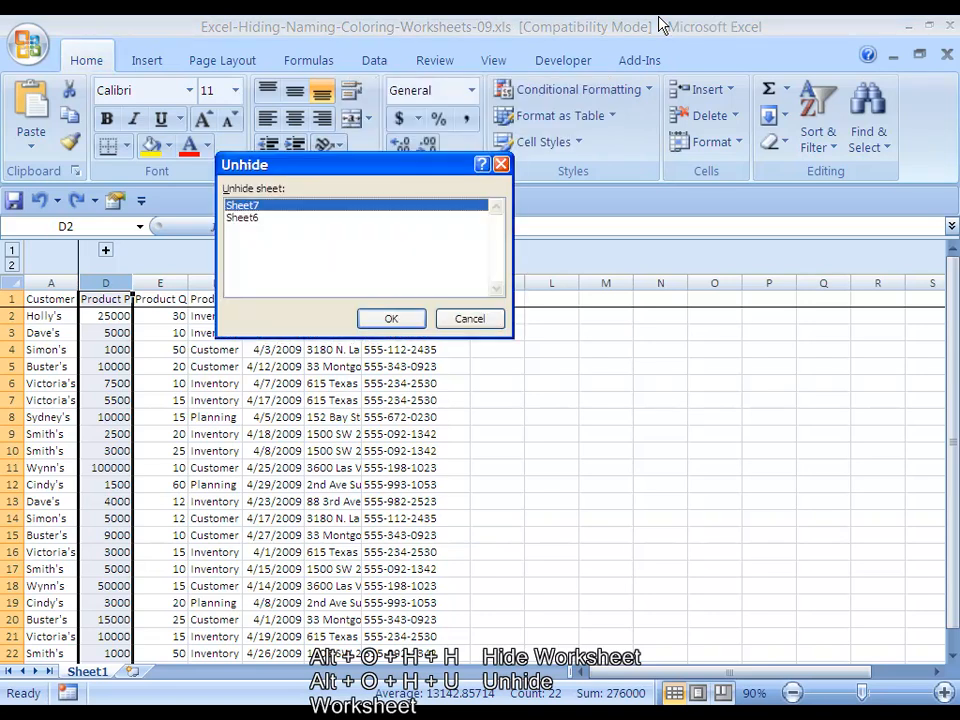
key("Return")
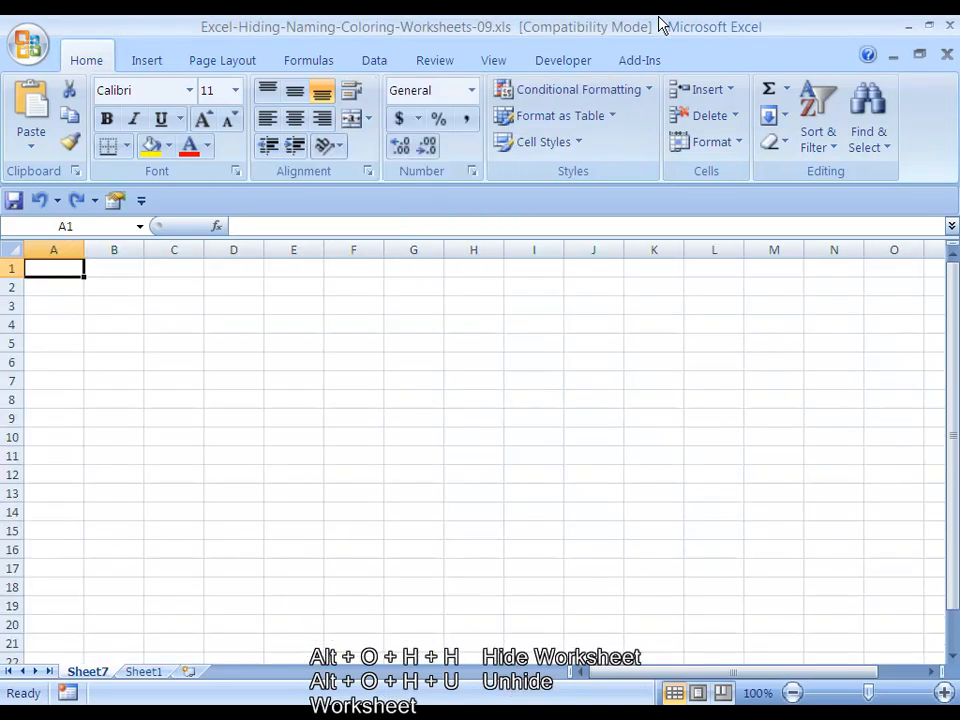
key("alt+o")
key("h")
key("u")
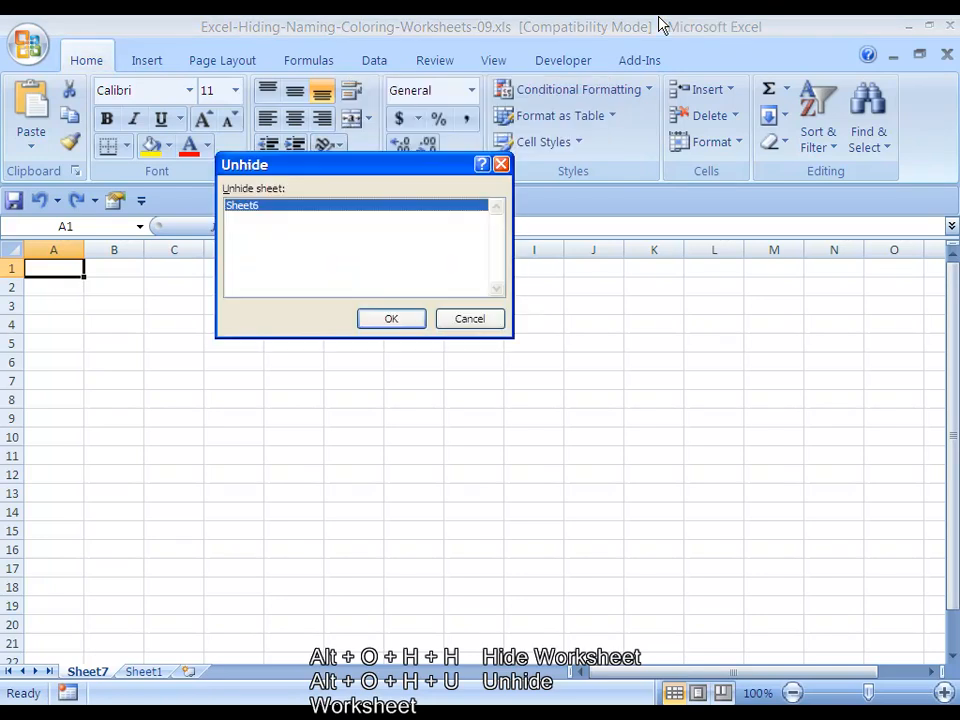
key("Return")
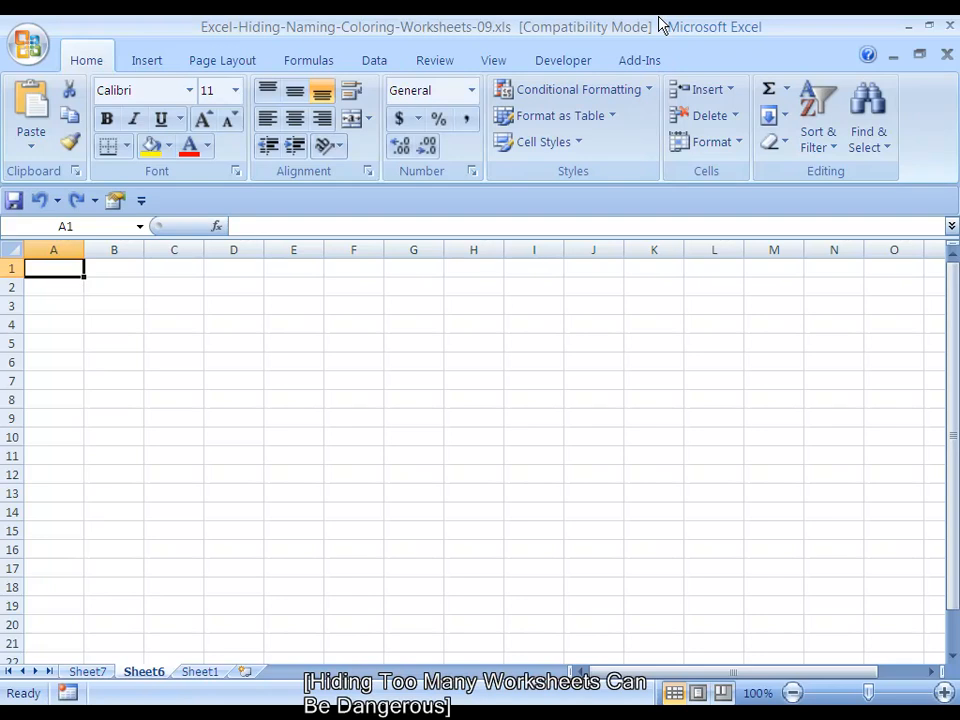
key("alt+o")
key("h")
key("Escape")
key("alt+o")
key("h")
key("Escape")
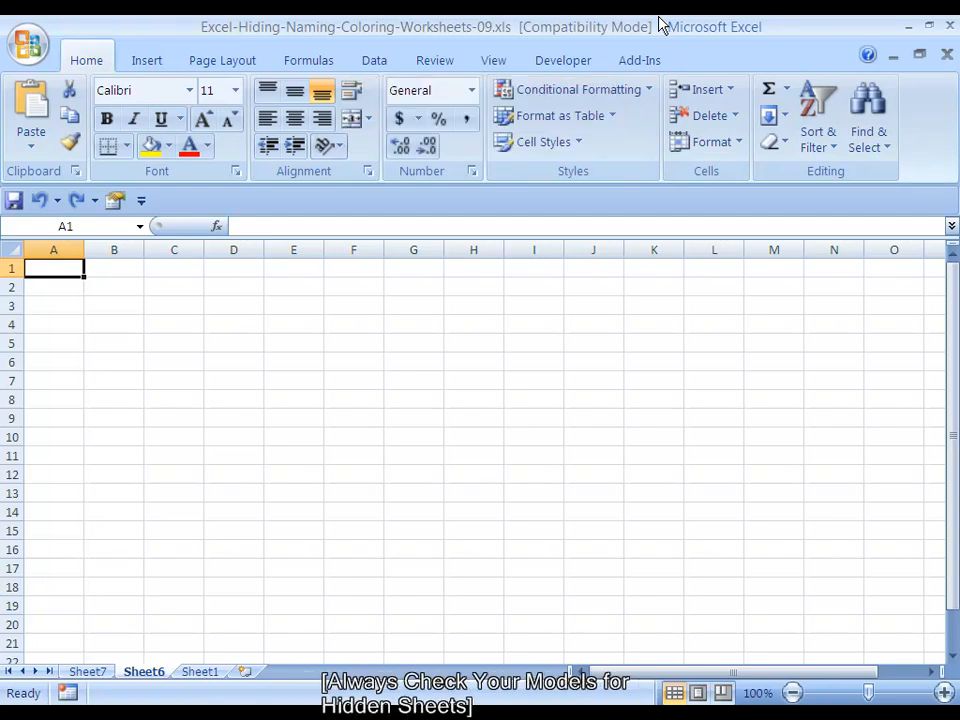
Hide the worksheet Sheet6
key("alt")
key("o")
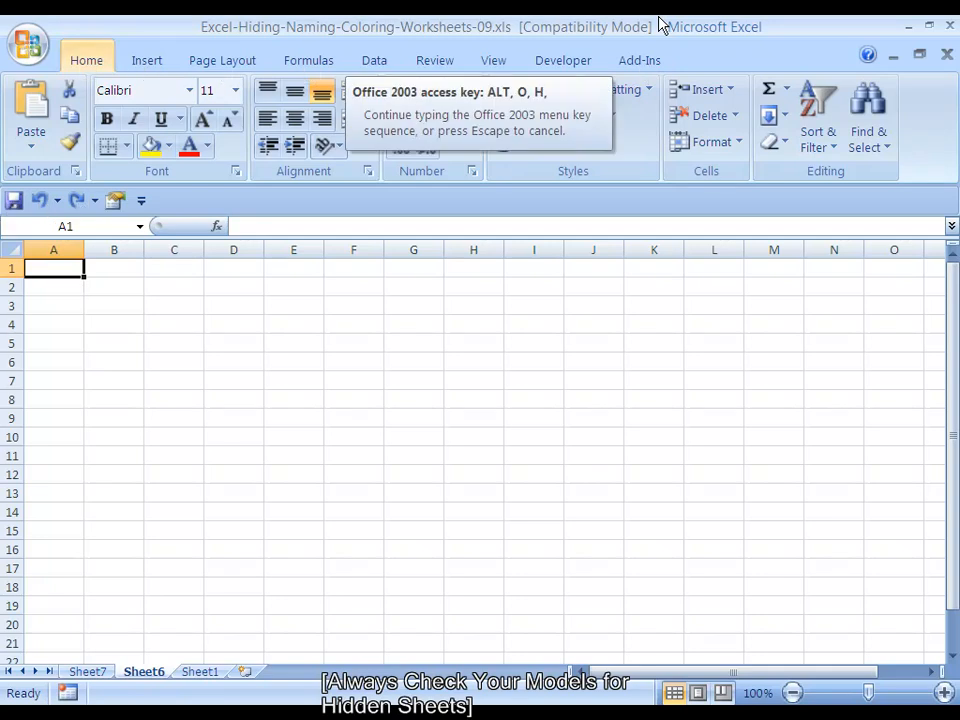
key("h")
key("h")
Check the workbook for hidden sheets and unhide Sheet6
key("alt+o")
key("h")
key("u")
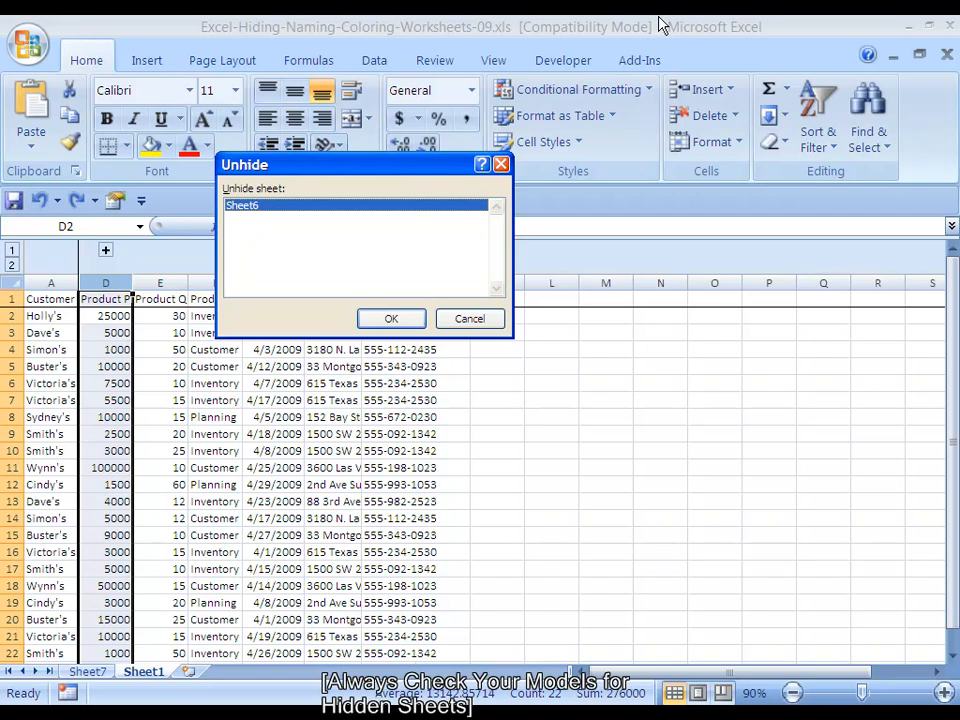
key("Return")
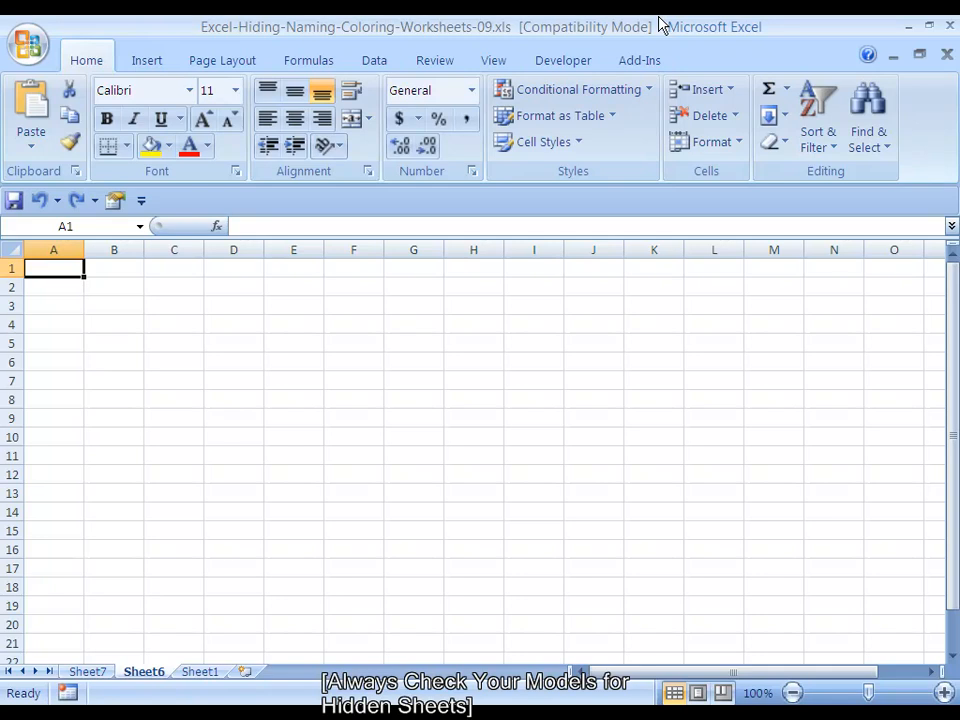
Rename Sheet6 as Test-Worksheet
key("alt+o")
key("h")
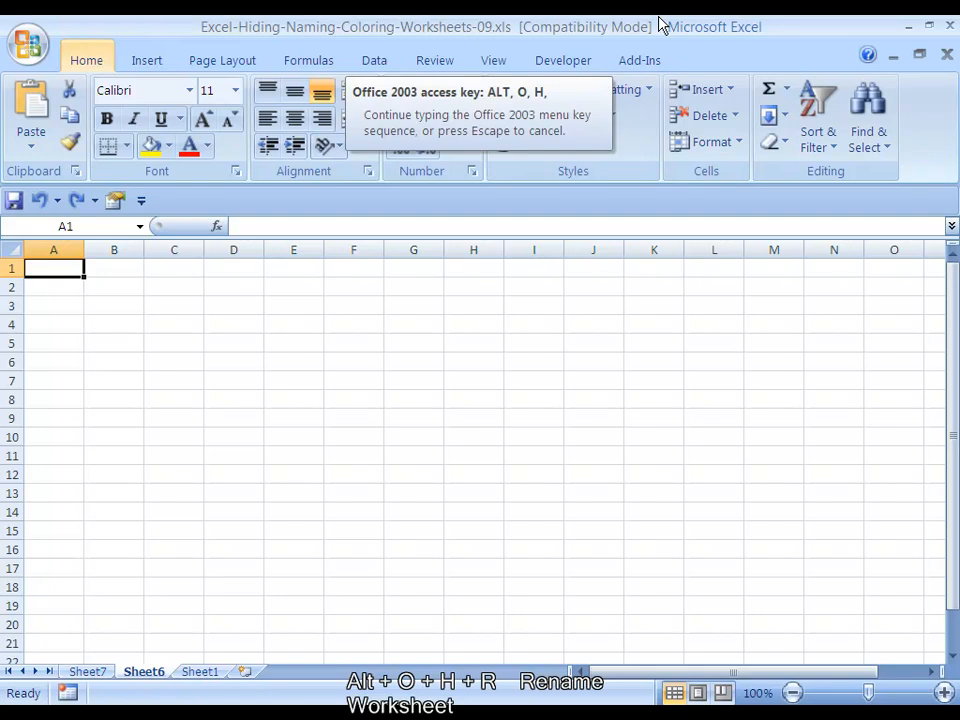
key("r")
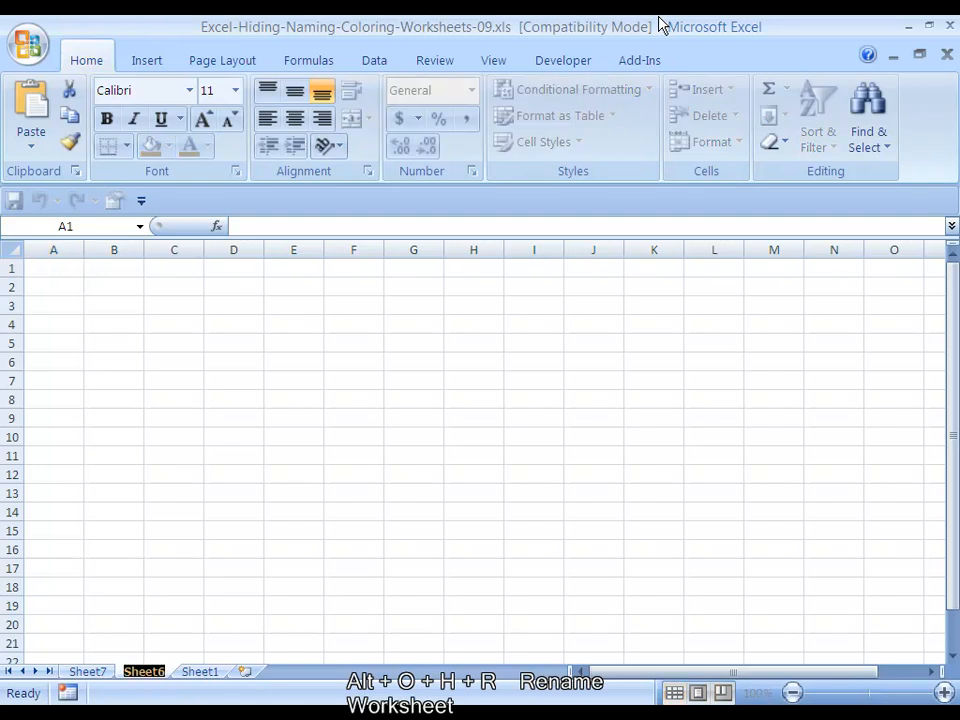
type("Test")
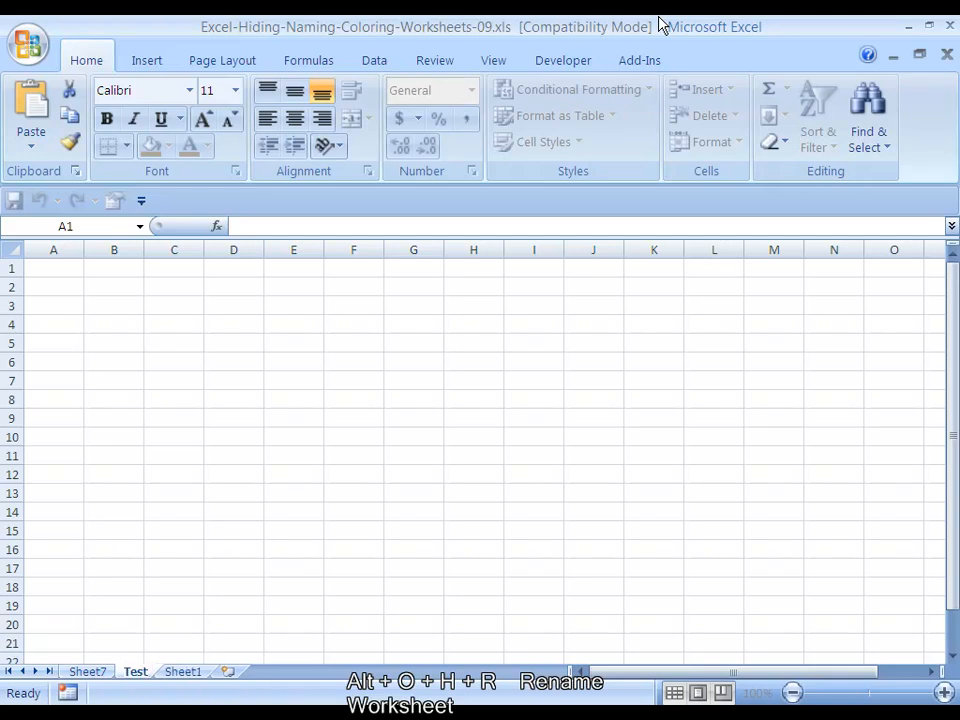
type("-Worksheet")
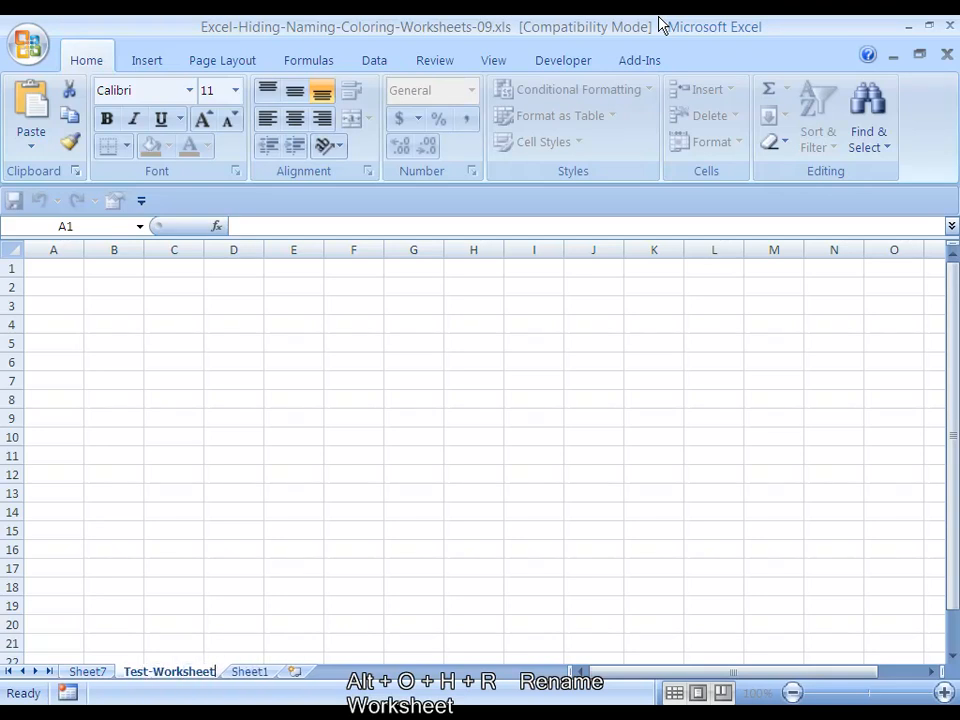
key("Return")
key("alt+o")
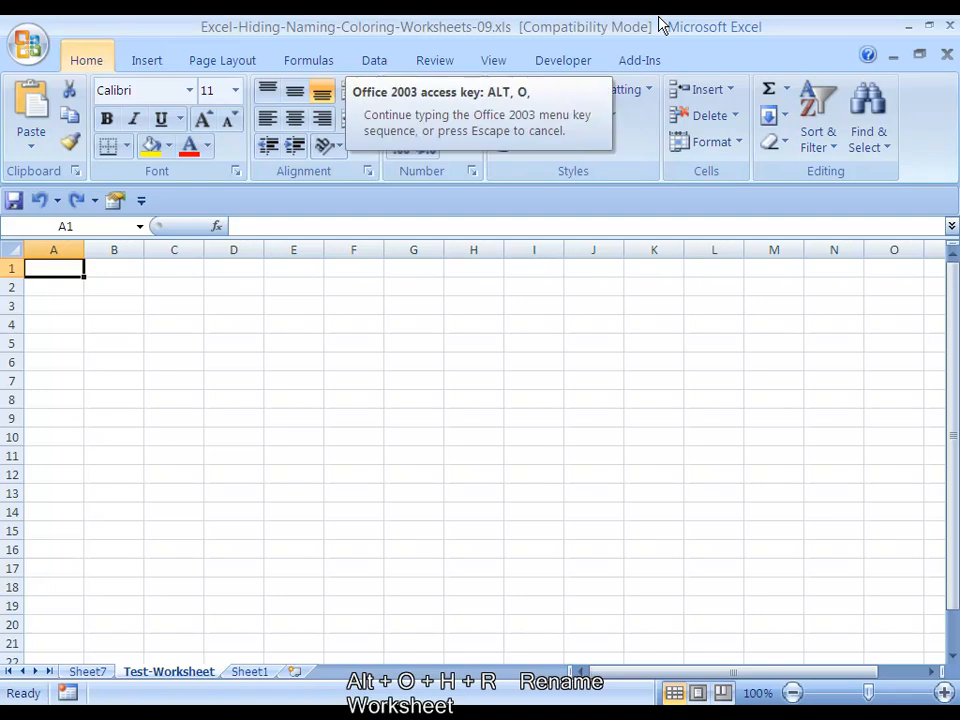
key("h")
key("r")
key("Return")
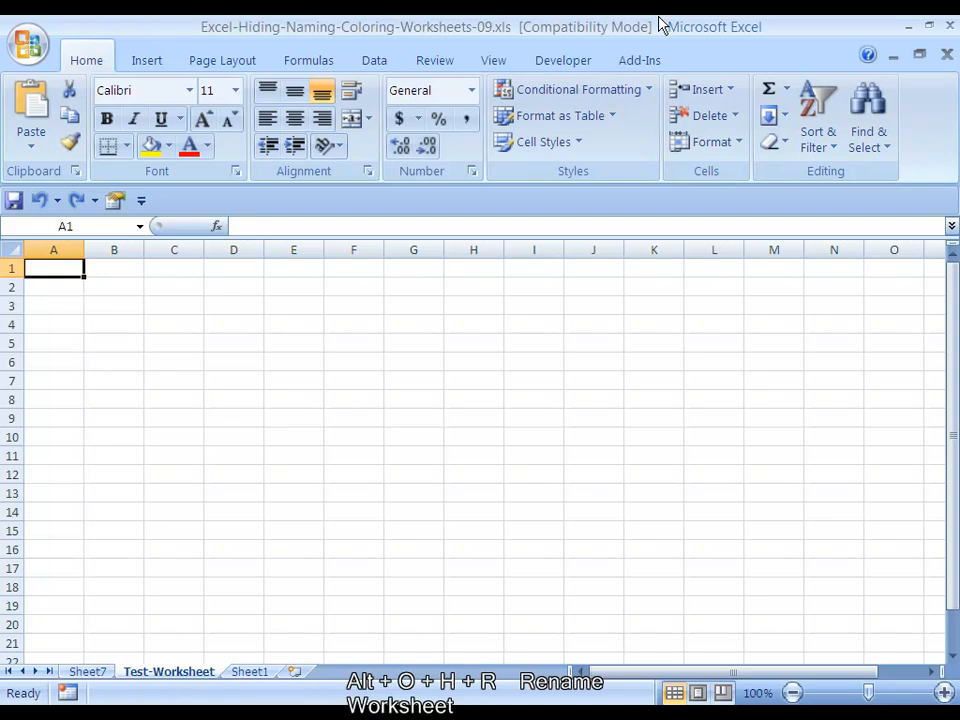
key("ctrl+Page_Down")
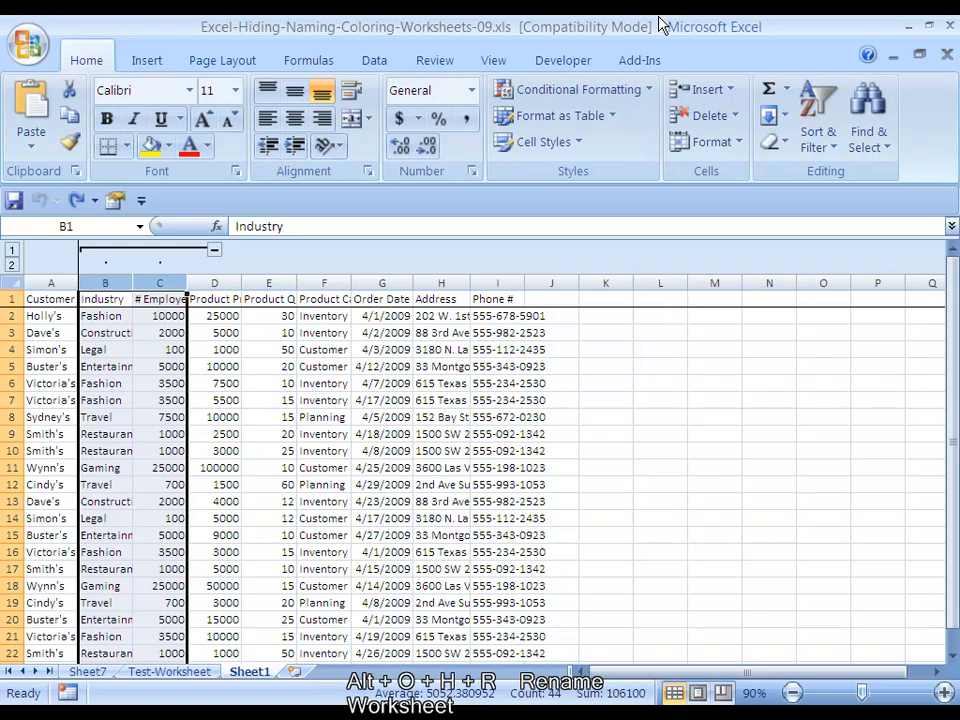
key("ctrl+Page_Up")
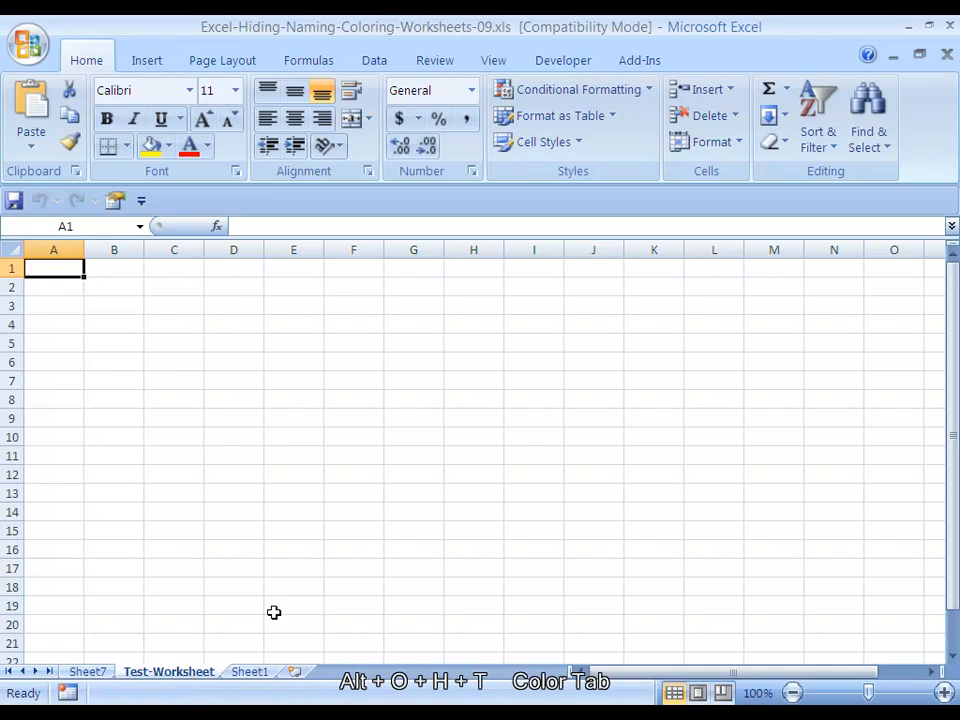
Set the tab color of Test-Worksheet to medium blue from the standard colors and switch to Sheet1
key("alt+o")
key("h")
key("t")
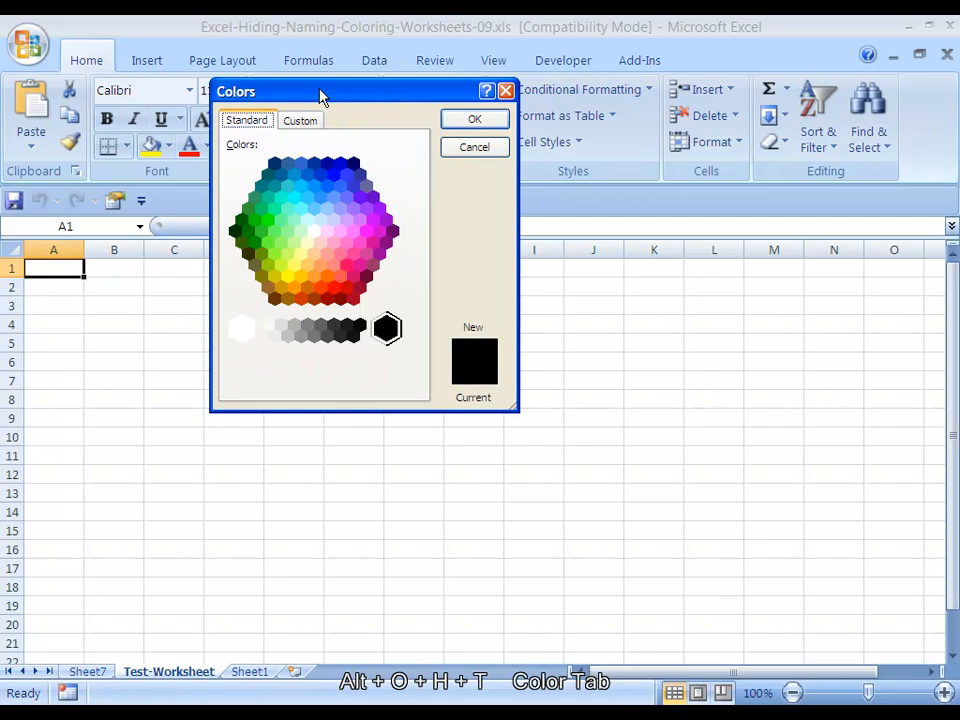
left_click_drag(321, 96, 321, 110)
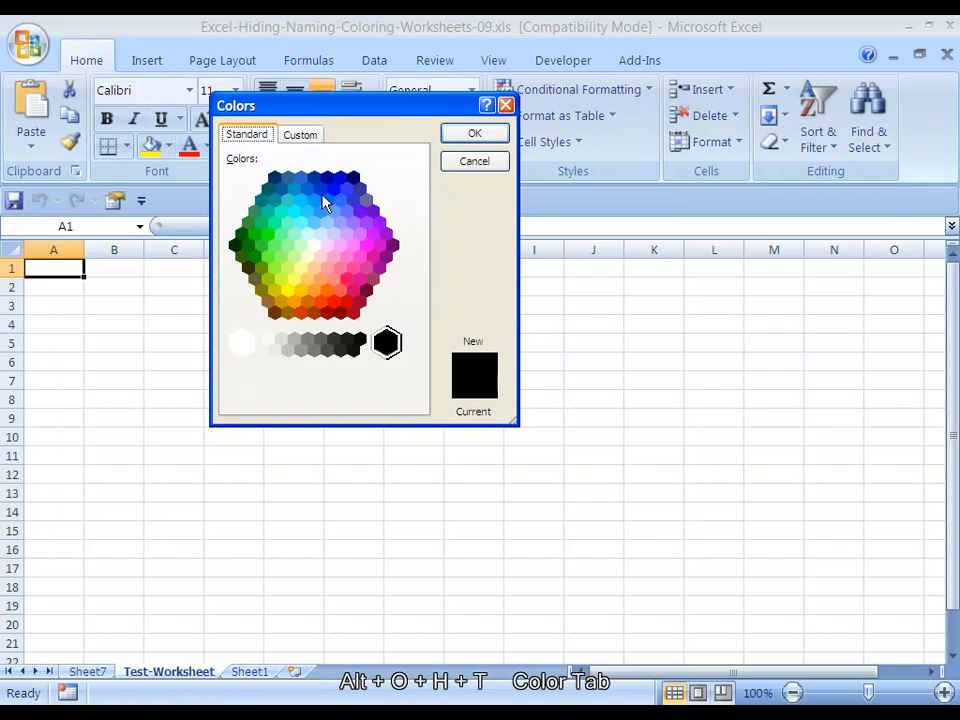
left_click(340, 222)
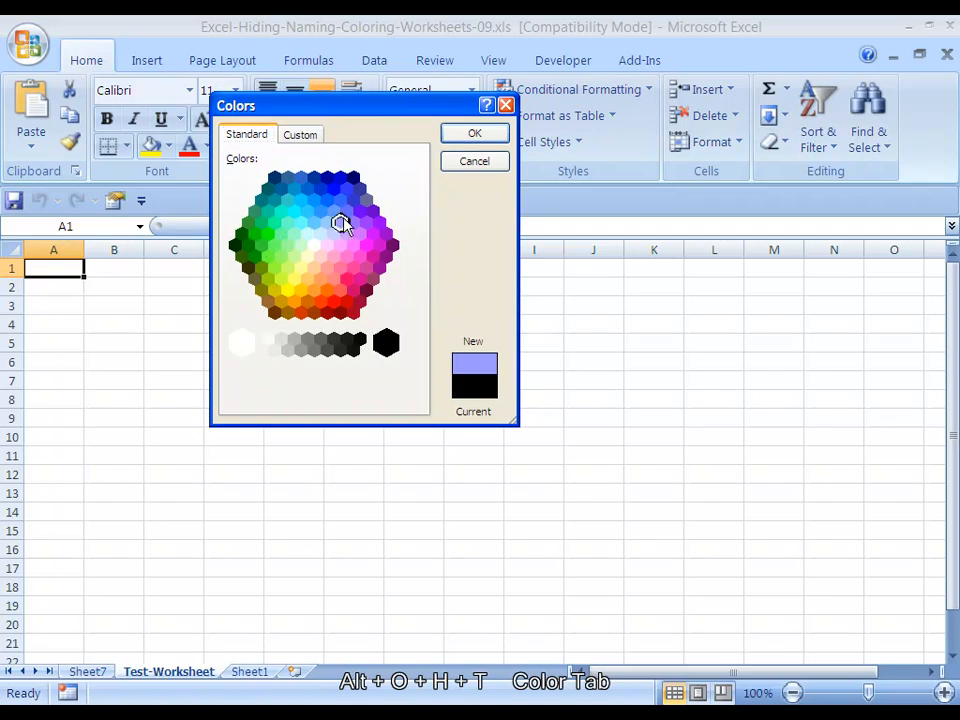
left_click(340, 201)
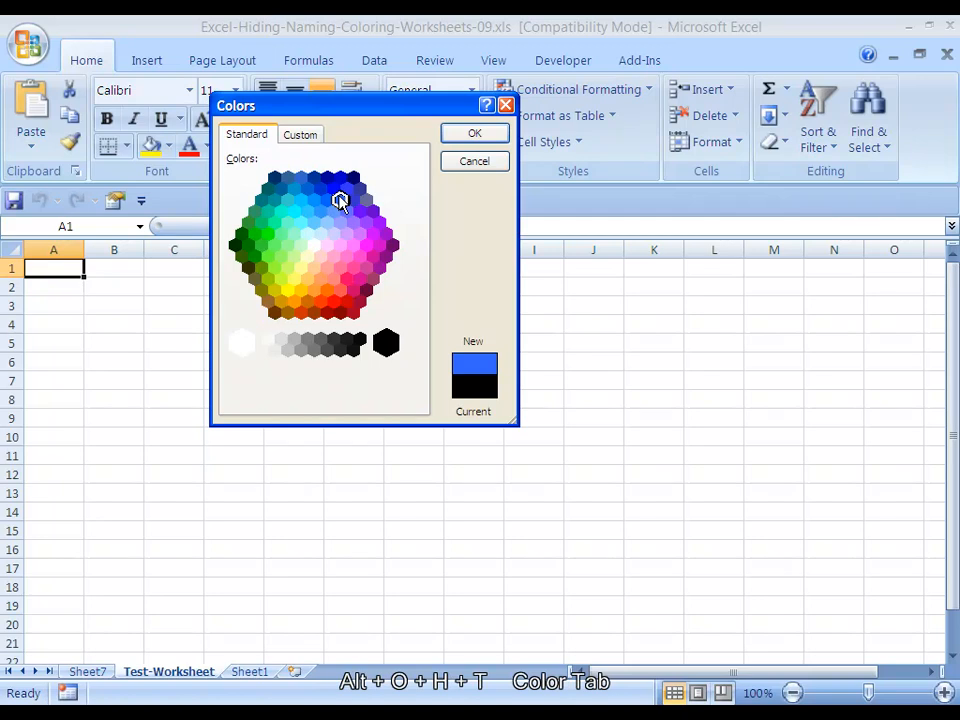
key("Return")
key("ctrl+Page_Down")
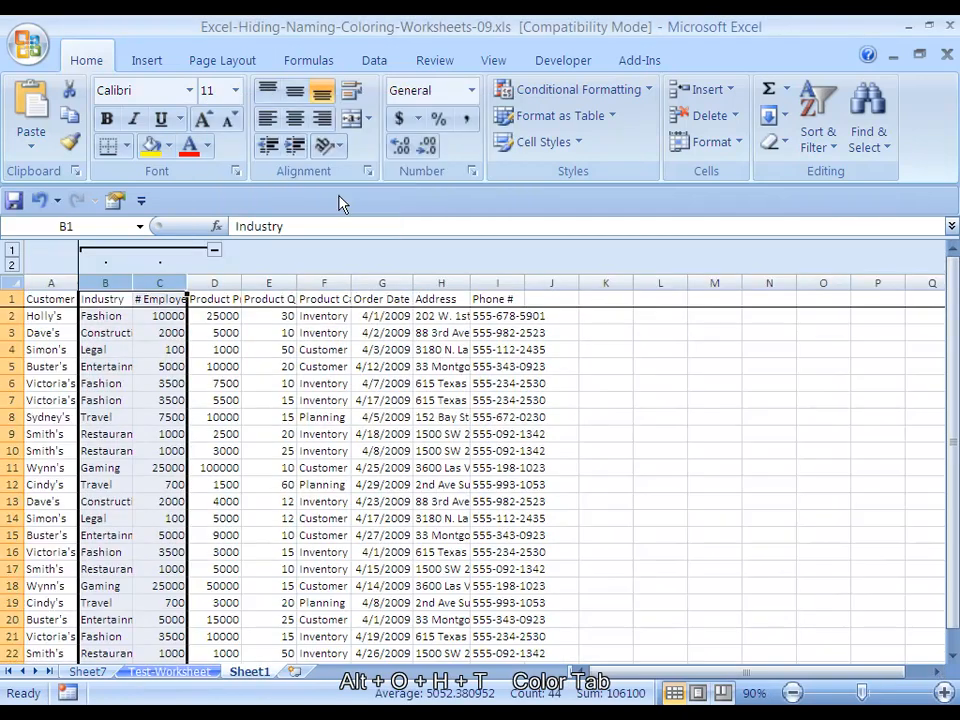
Switch back to the Test-Worksheet sheet
key("ctrl+Page_Up")
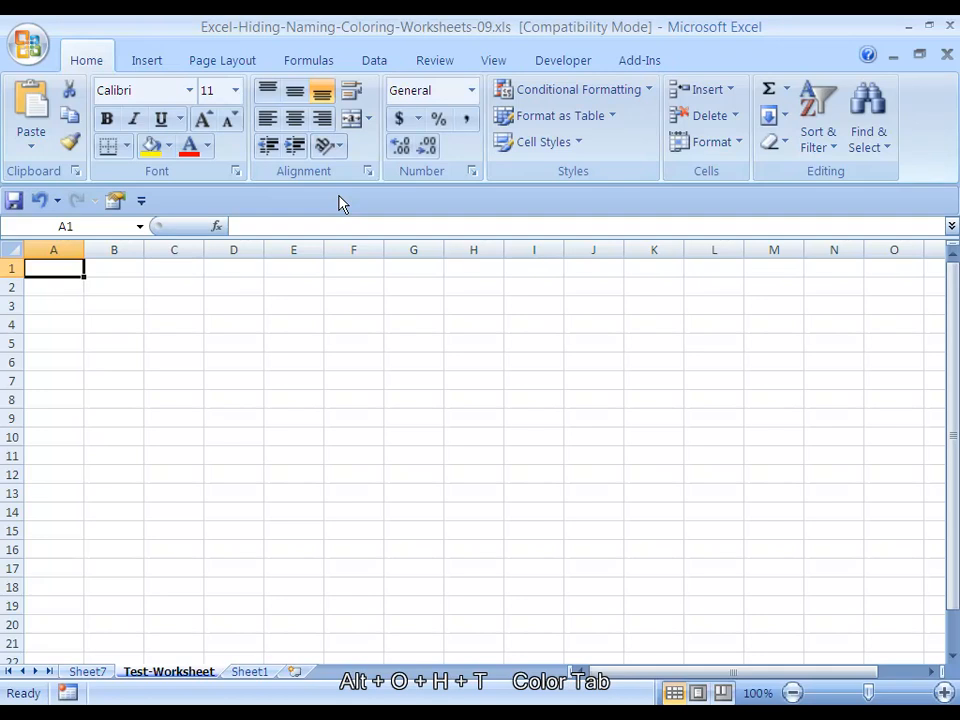
key("alt+e")
key("m")
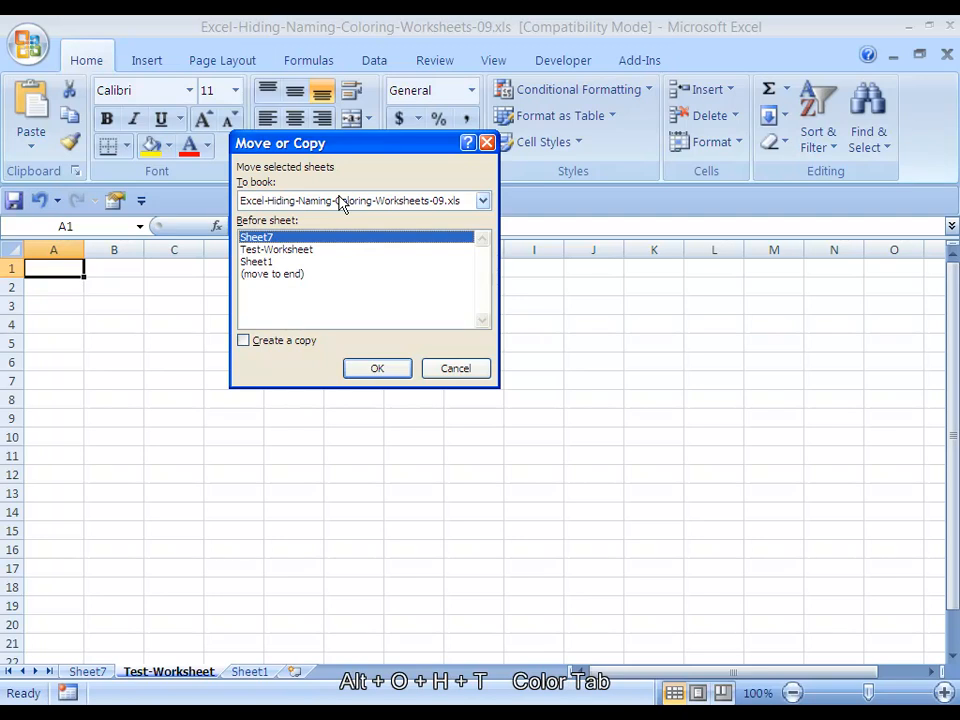
key("Escape")
Change the tab color of Test-Worksheet to orange-red from the standard colors
key("alt")
key("o")
key("h")
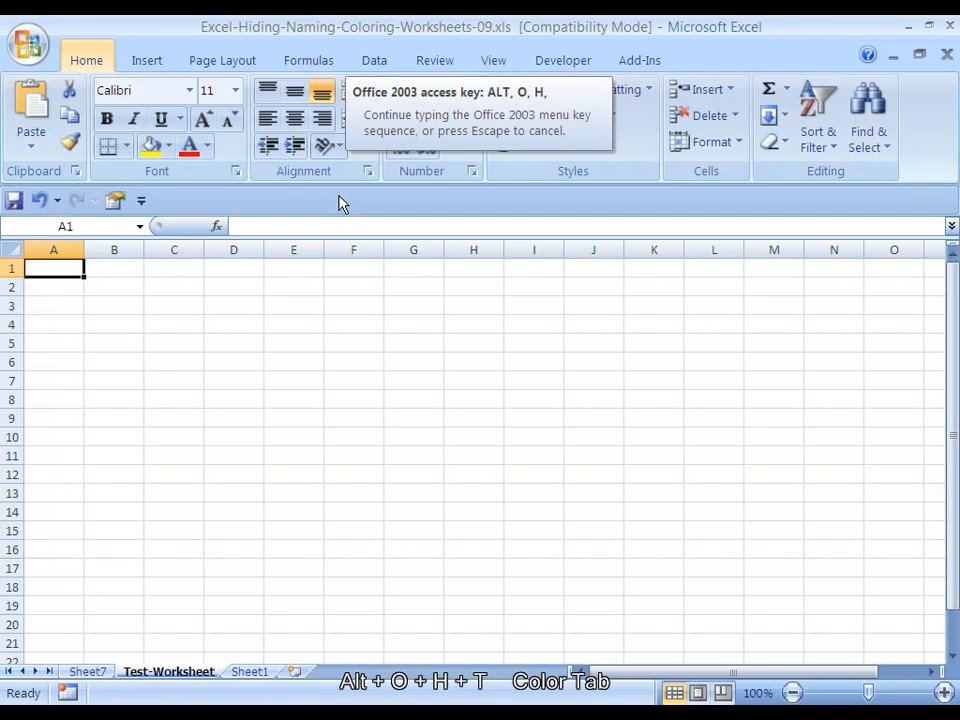
key("t")
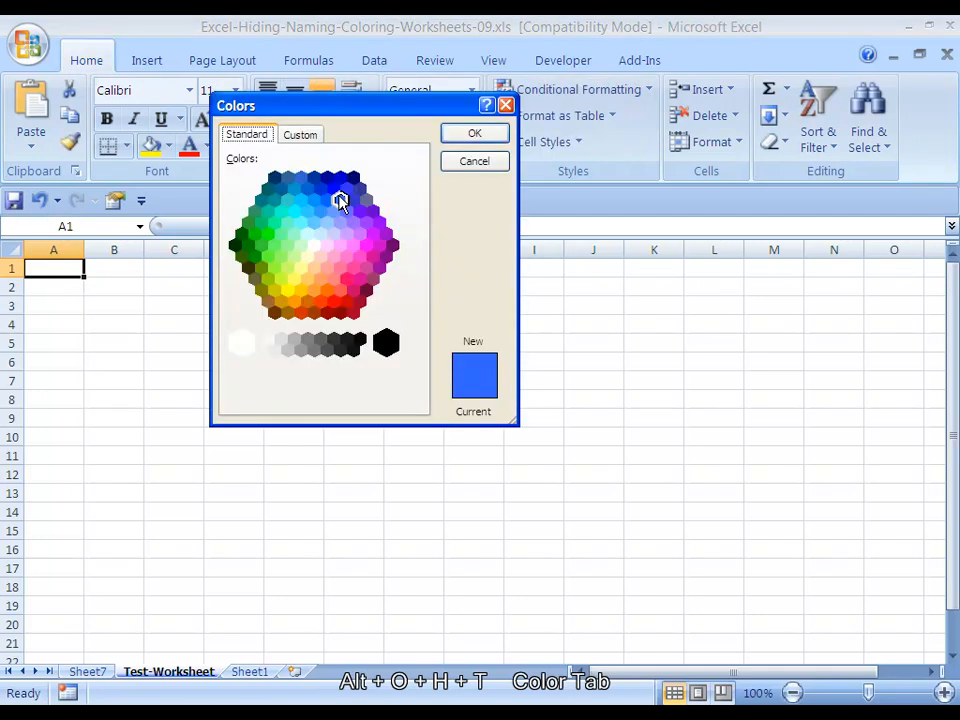
left_click(359, 235)
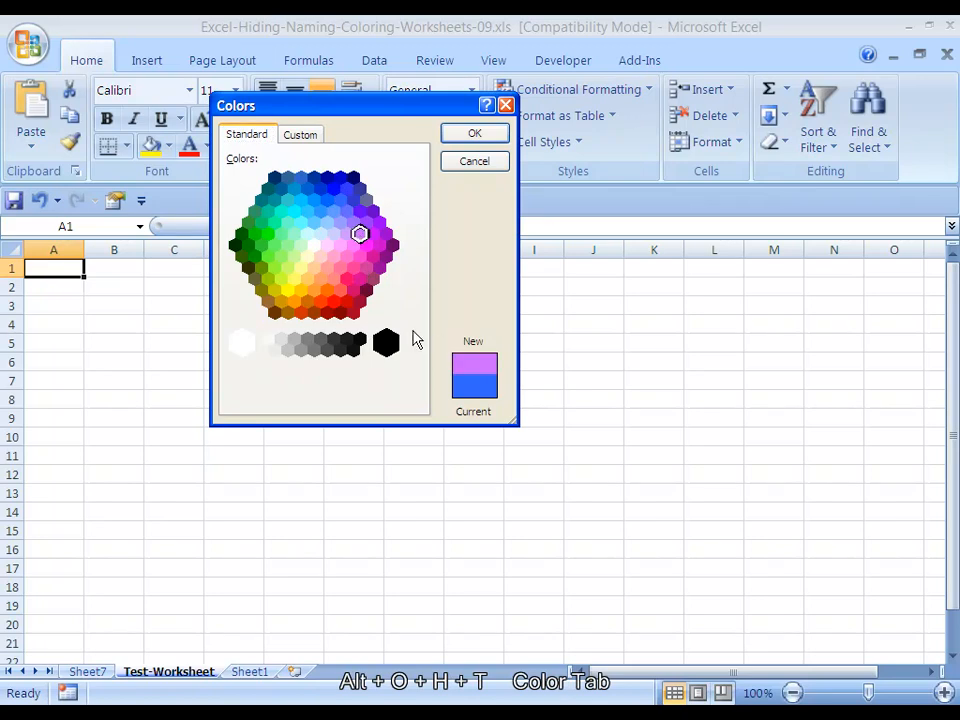
left_click(321, 302)
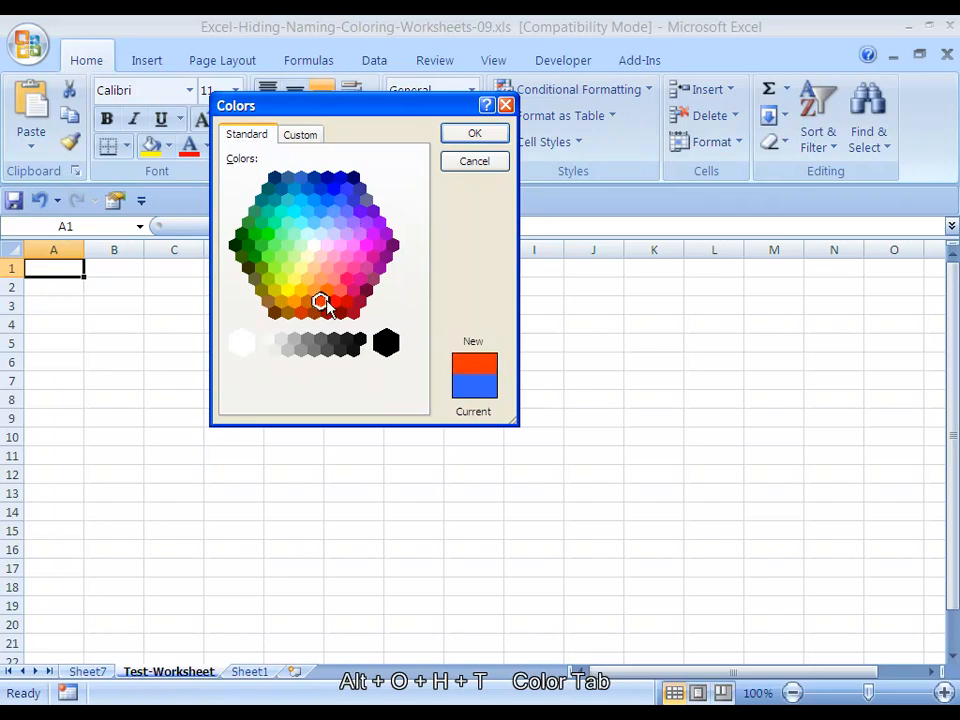
key("Return")
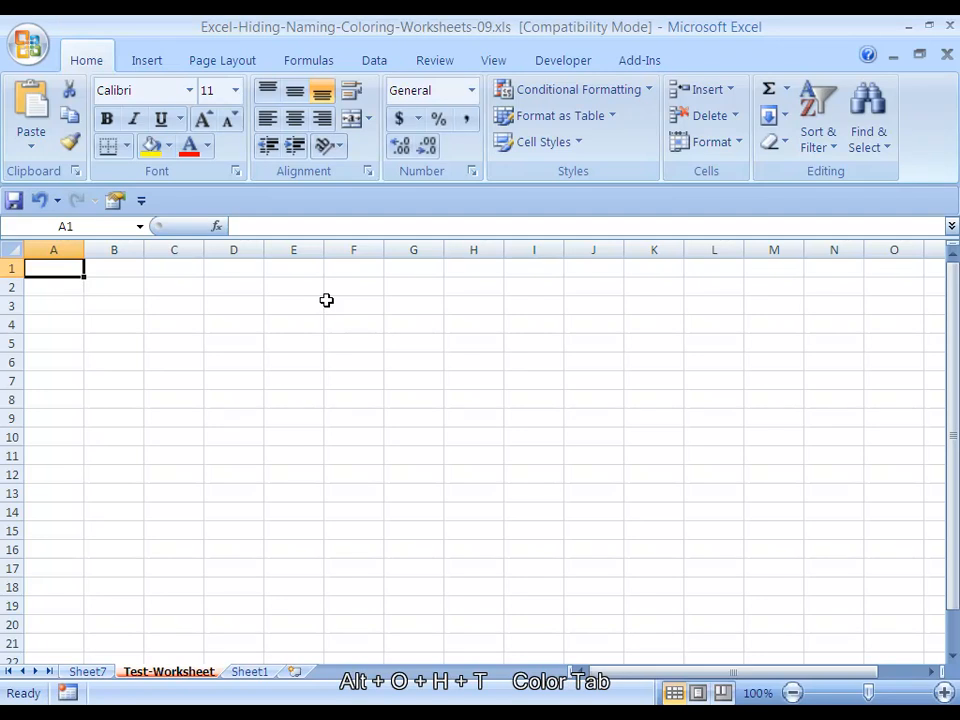
Remove Test-Worksheet and Sheet7 from the workbook, keeping only Sheet1
key("ctrl+z")
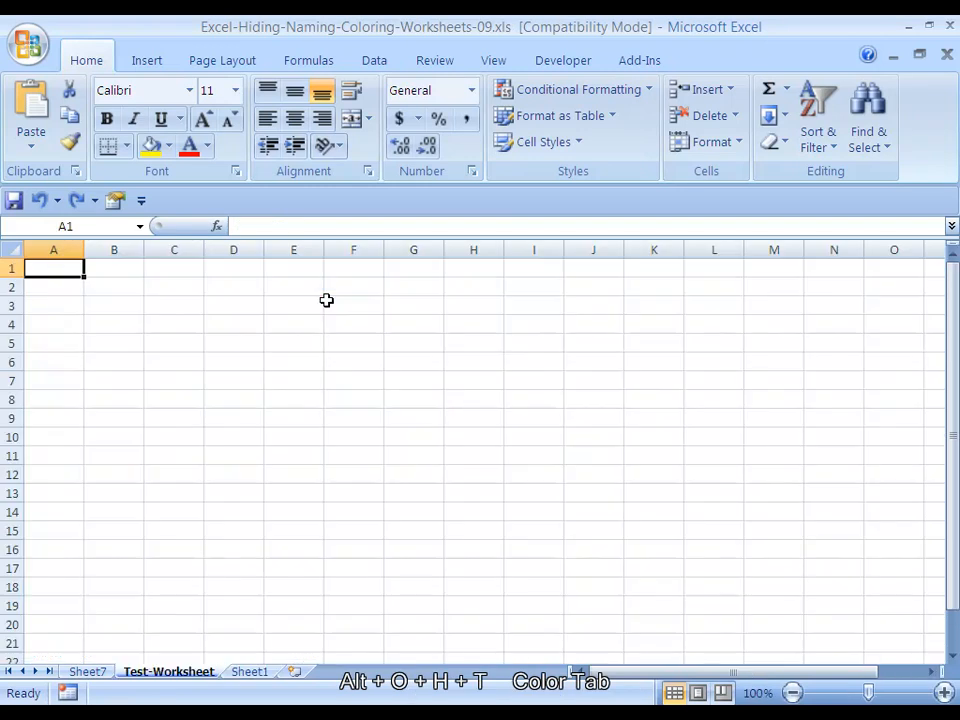
key("ctrl+z")
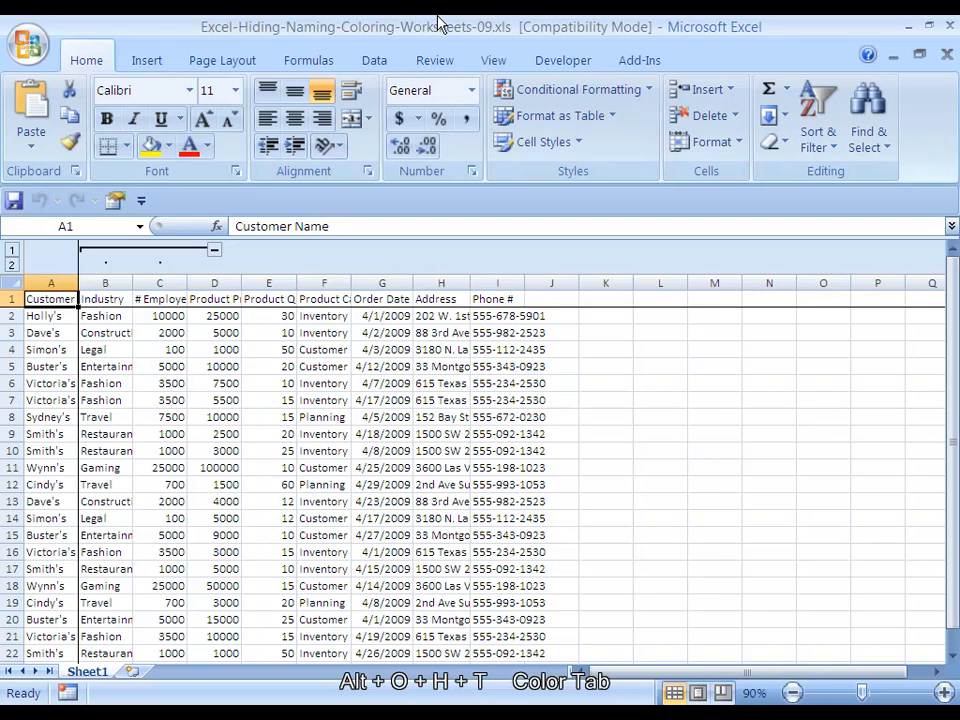
Insert a new blank worksheet before Sheet1 and hide it
key("shift+F11")
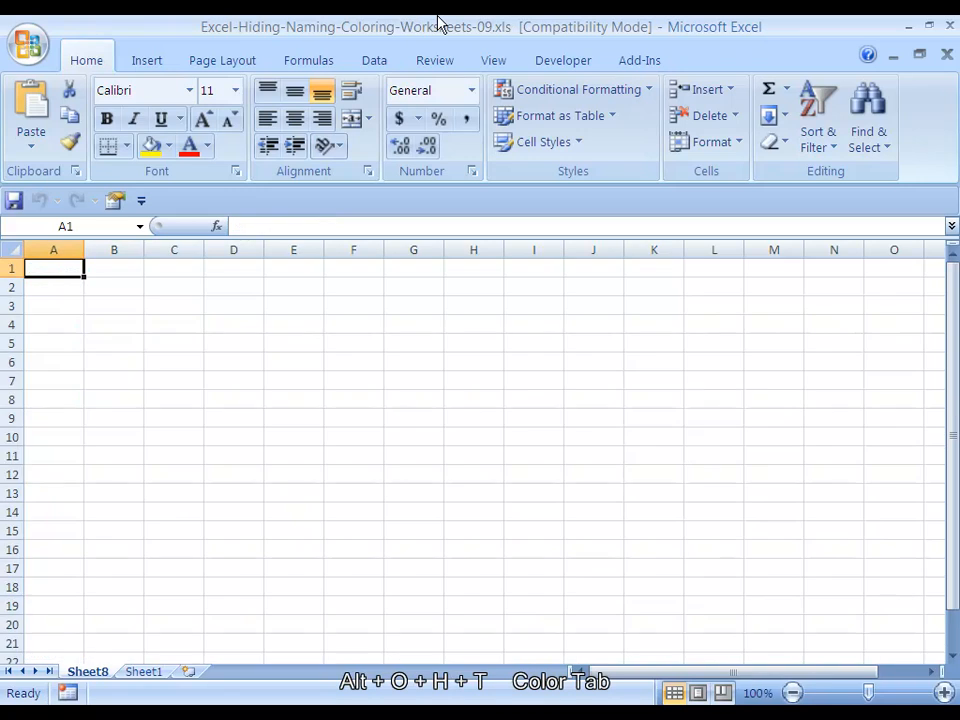
key("alt")
key("o")
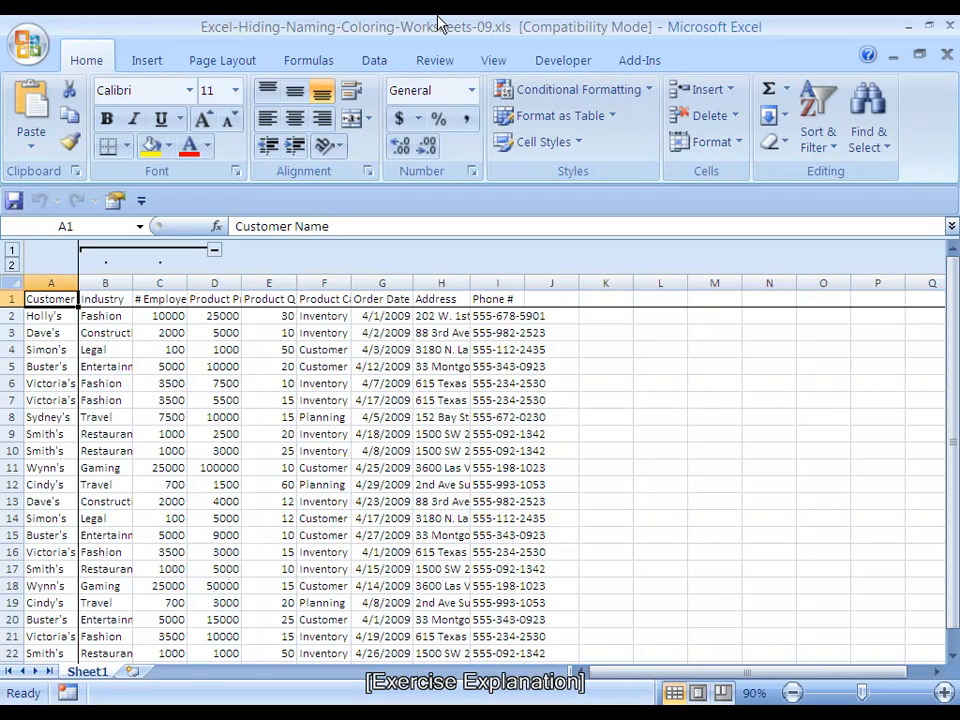
Rename the Sheet1 worksheet as Customer Data
key("alt")
key("o")
key("h")
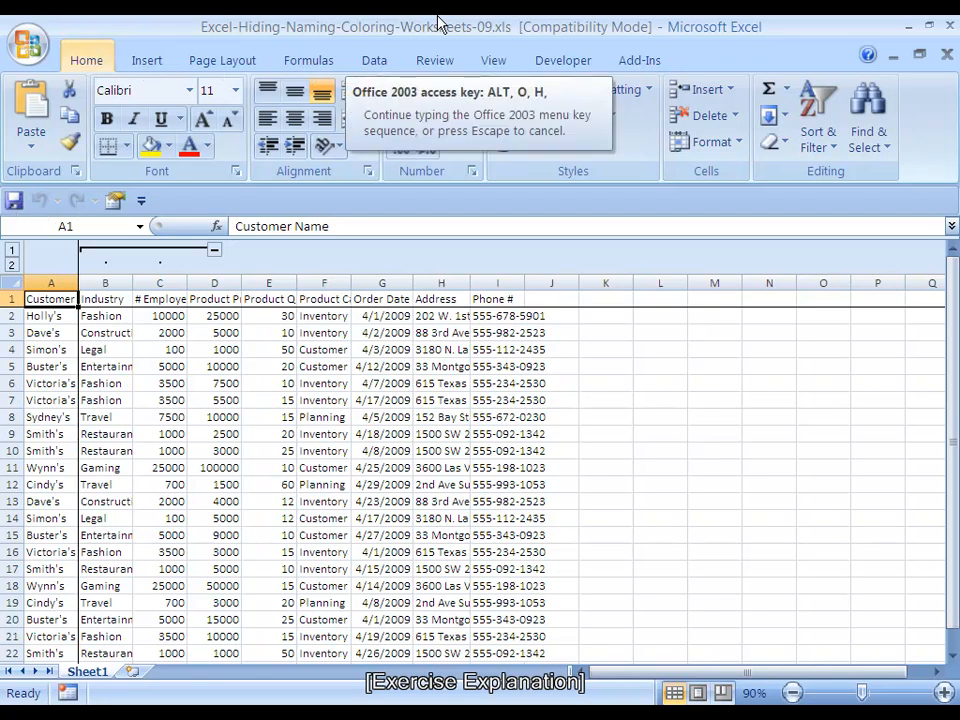
key("r")
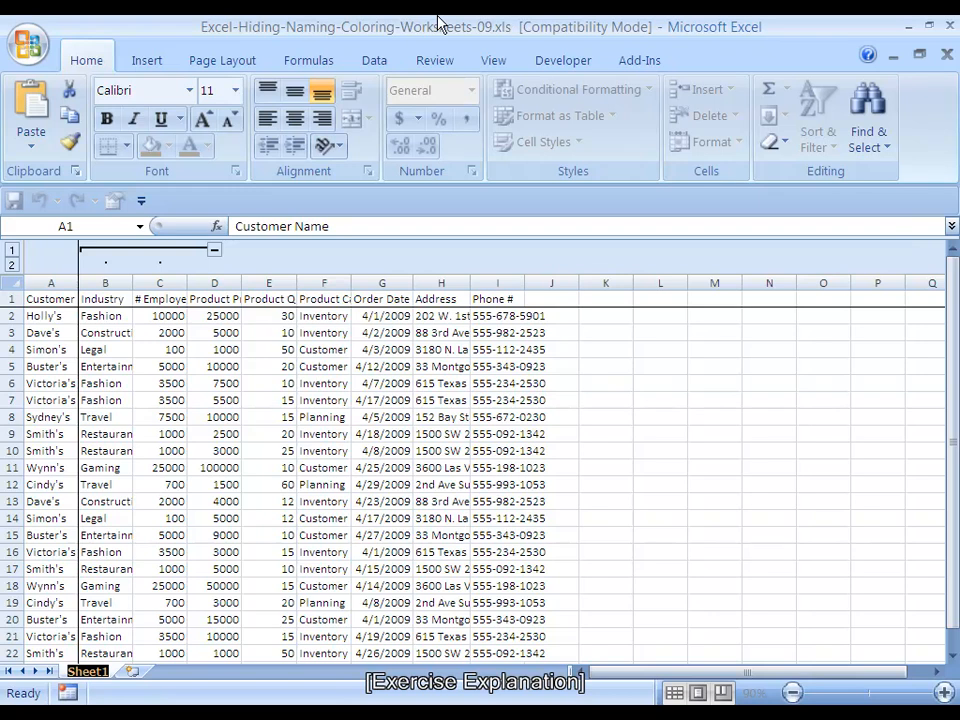
type("Customer ")
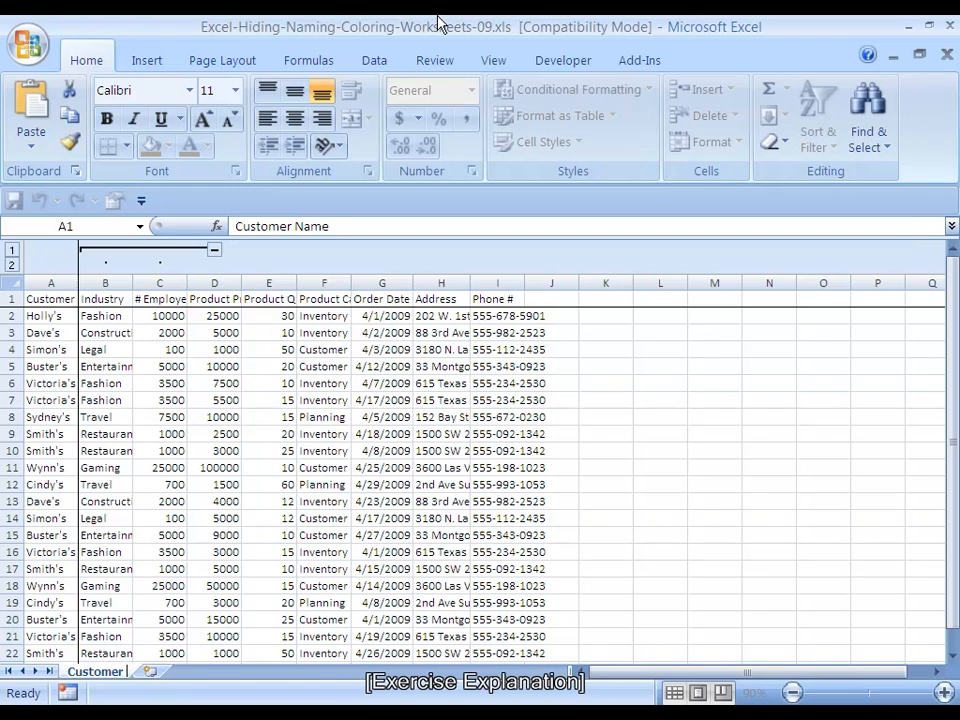
type("Datat")
key("Return")
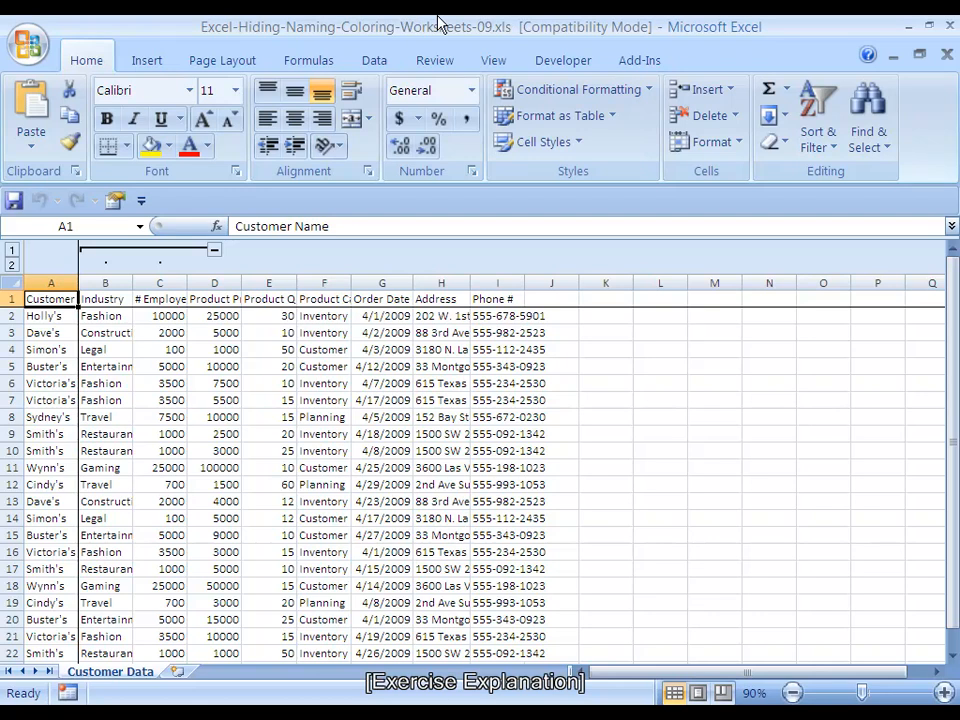
Set the tab color of the Customer Data worksheet to bright blue from the standard colors
key("alt+o")
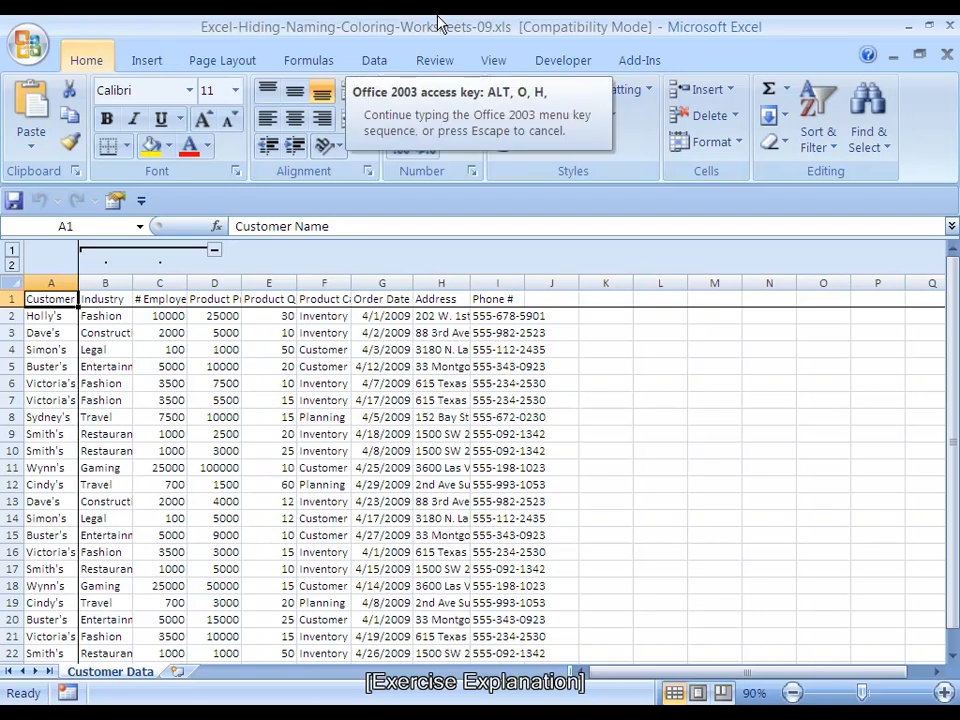
key("h")
key("t")
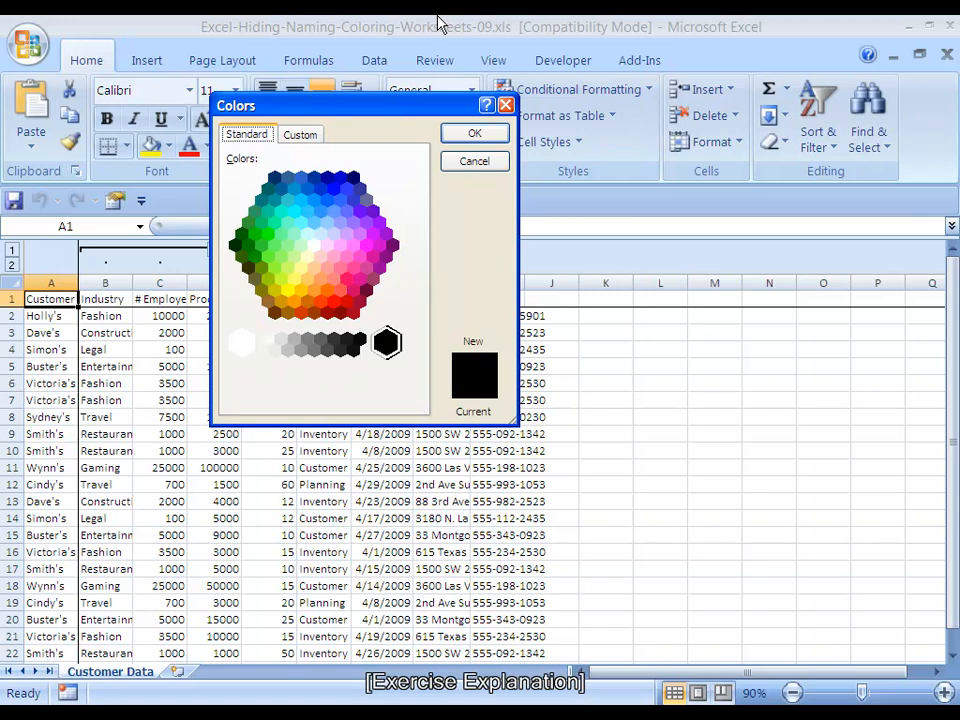
left_click(333, 190)
key("Return")
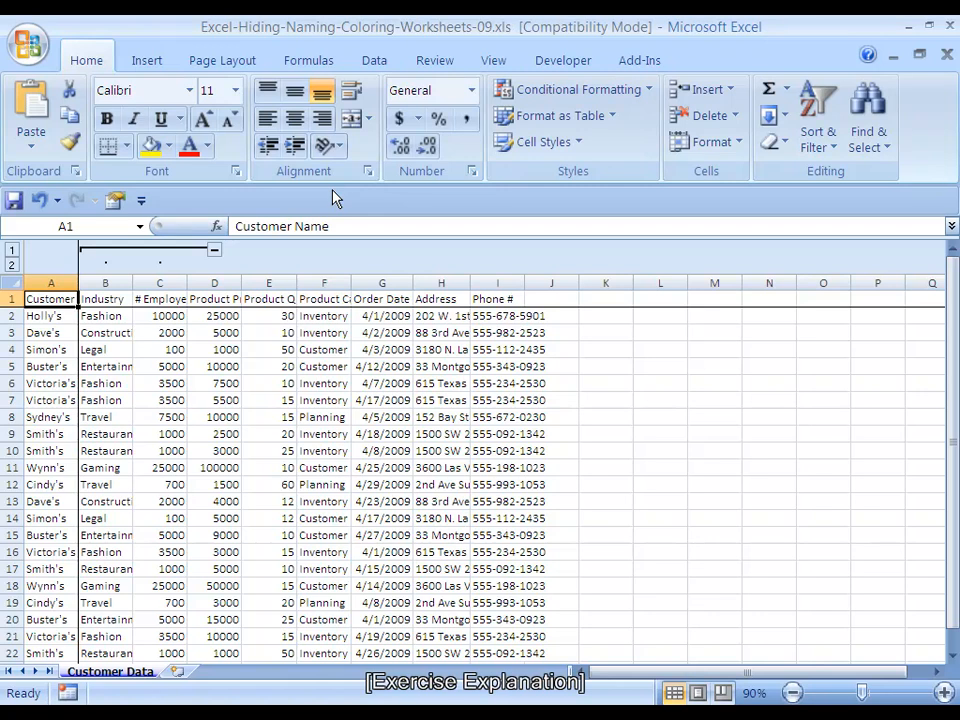
Unhide the hidden worksheet Sheet8 and delete it from the workbook
key("alt+o")
key("h")
key("u")
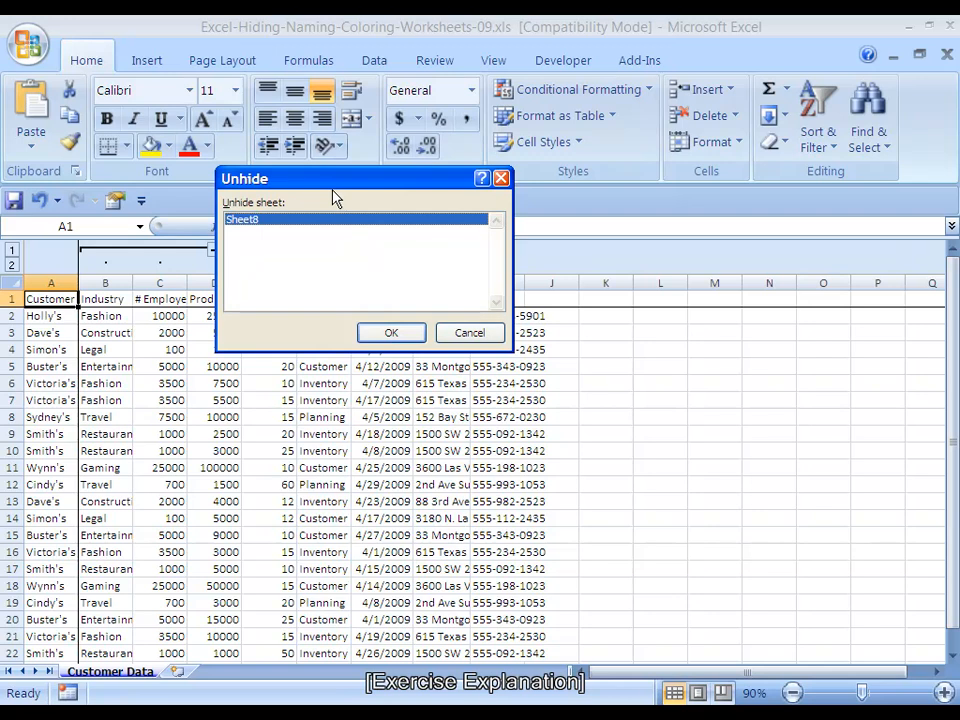
key("Return")
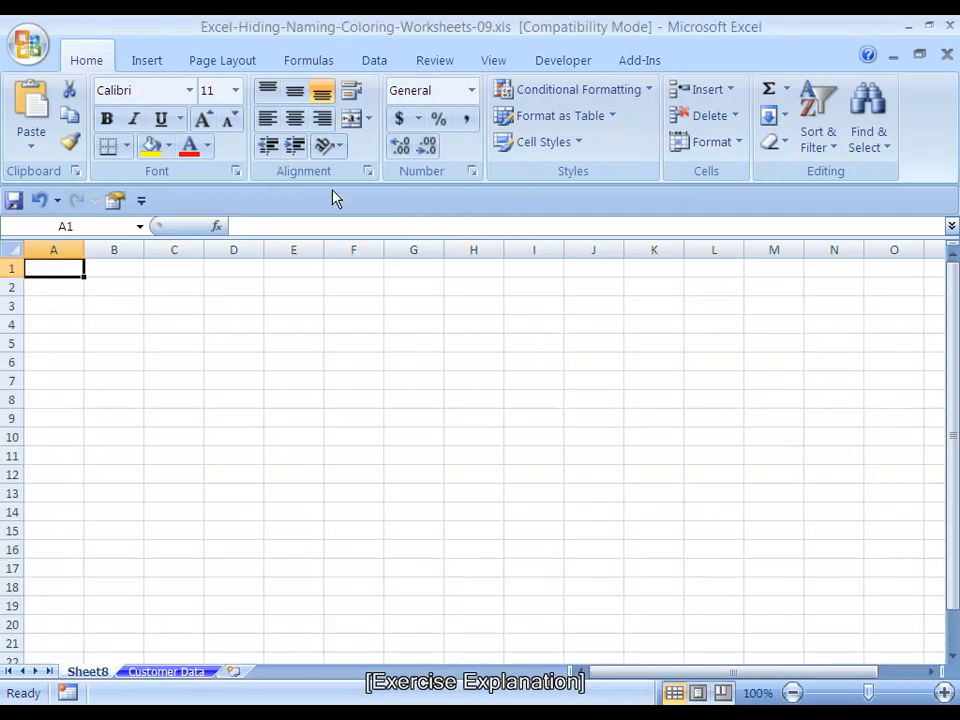
key("alt+e")
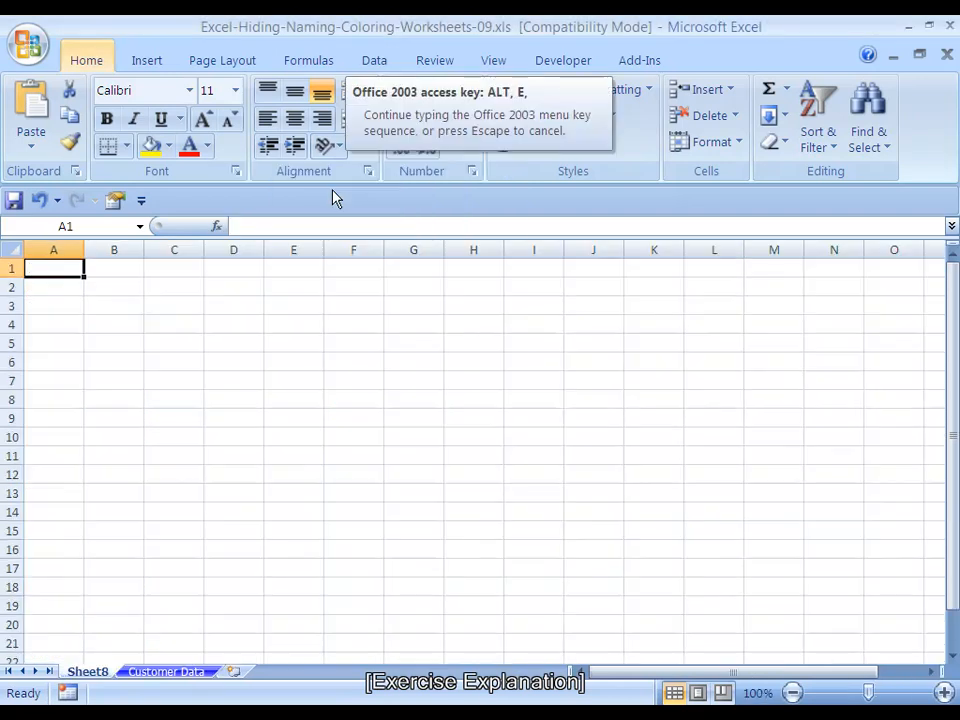
key("l")
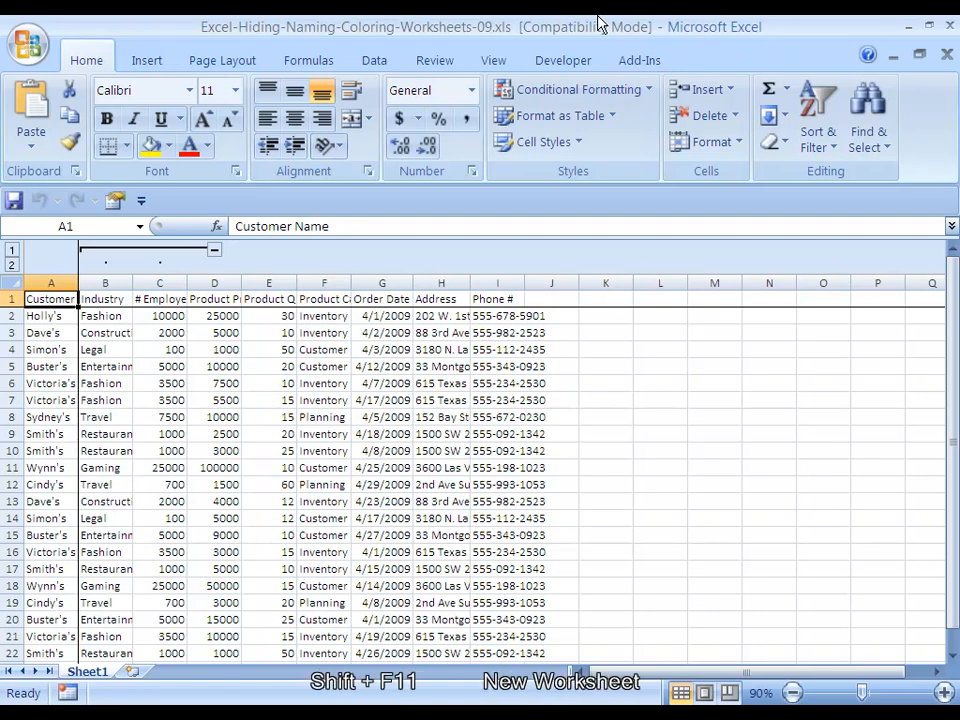
Insert a new worksheet in front of Sheet1 and hide the new sheet
key("shift+F11")
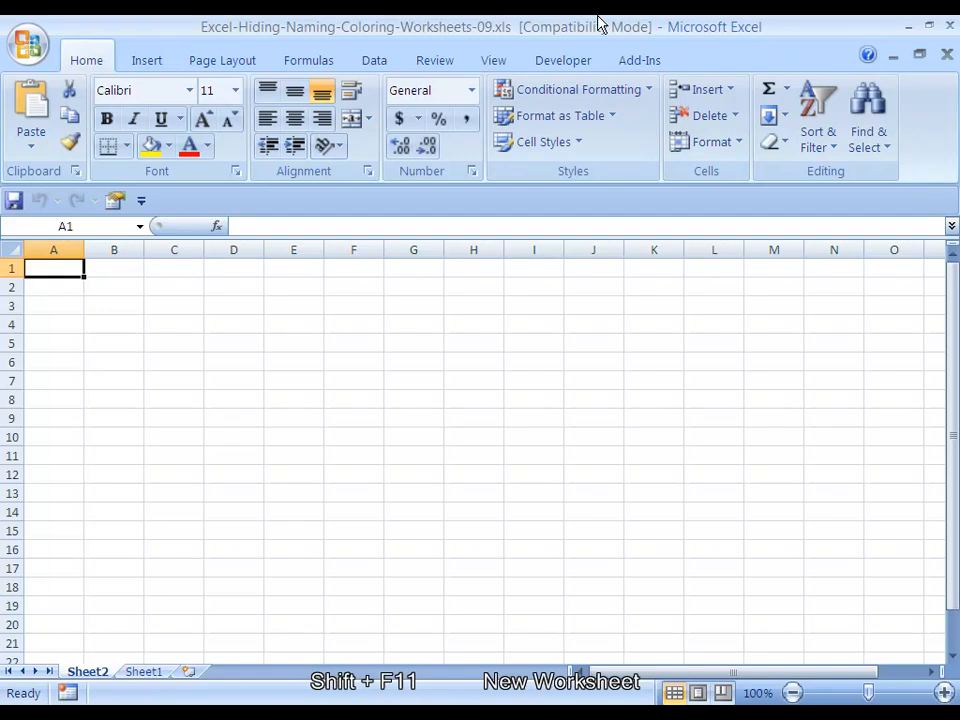
key("alt")
key("o")
key("h")
key("h")
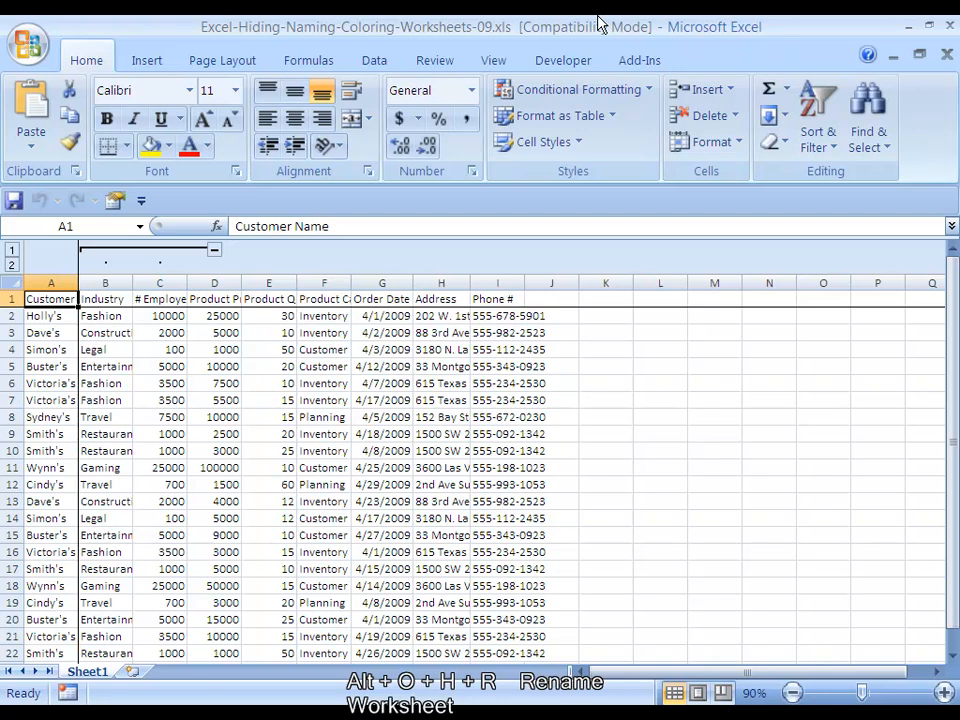
Rename Sheet1, which holds the customer table, as Customer Data
key("alt")
key("o")
key("h")
key("r")
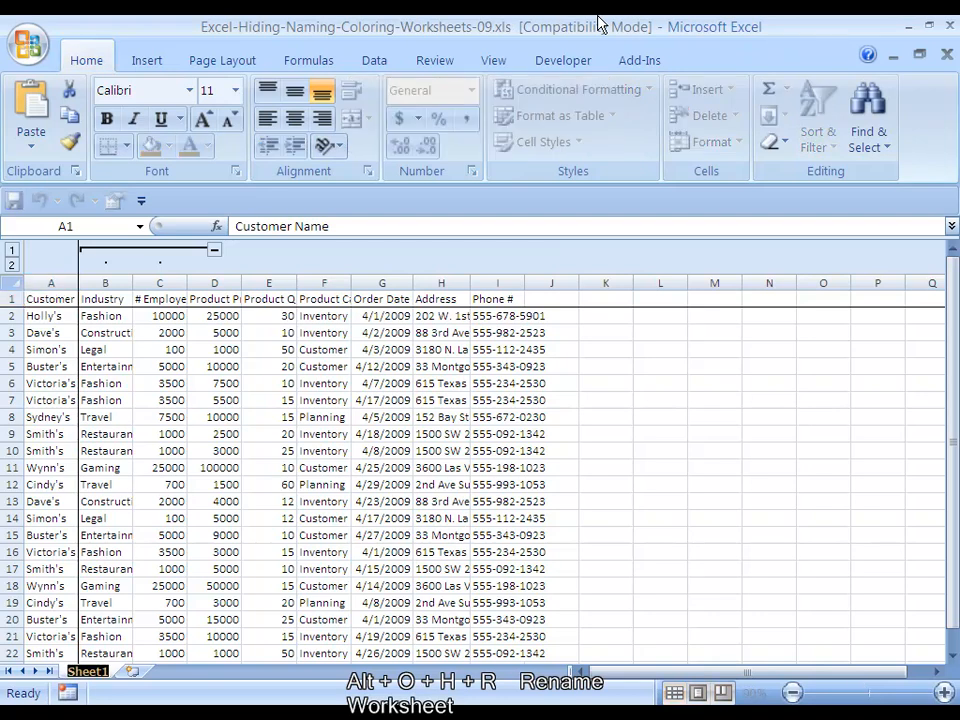
type("Cu")
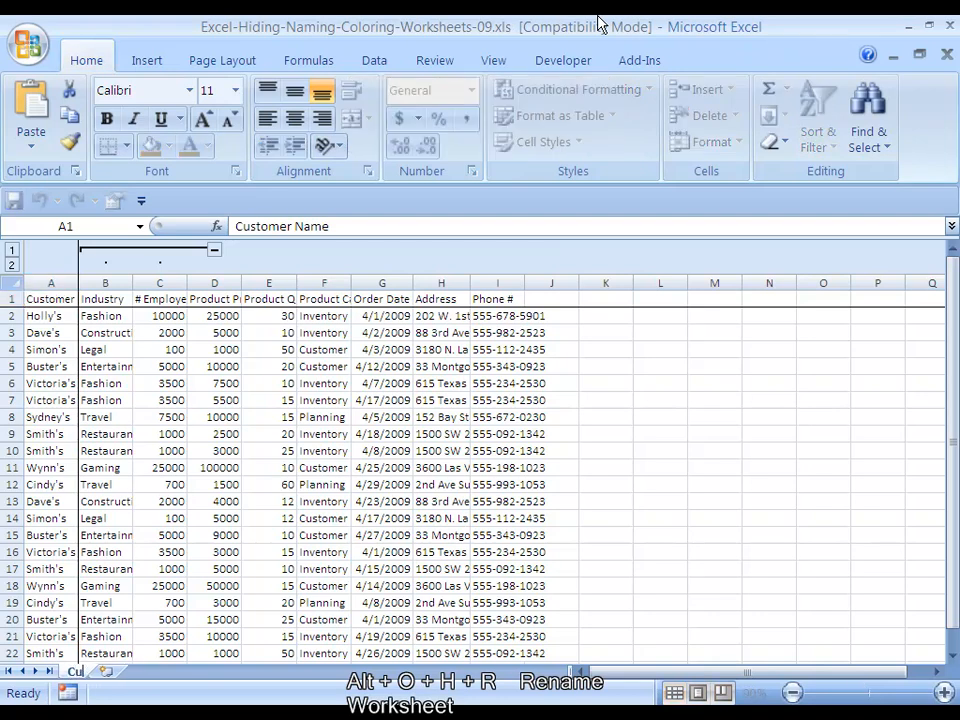
type("stomer Data")
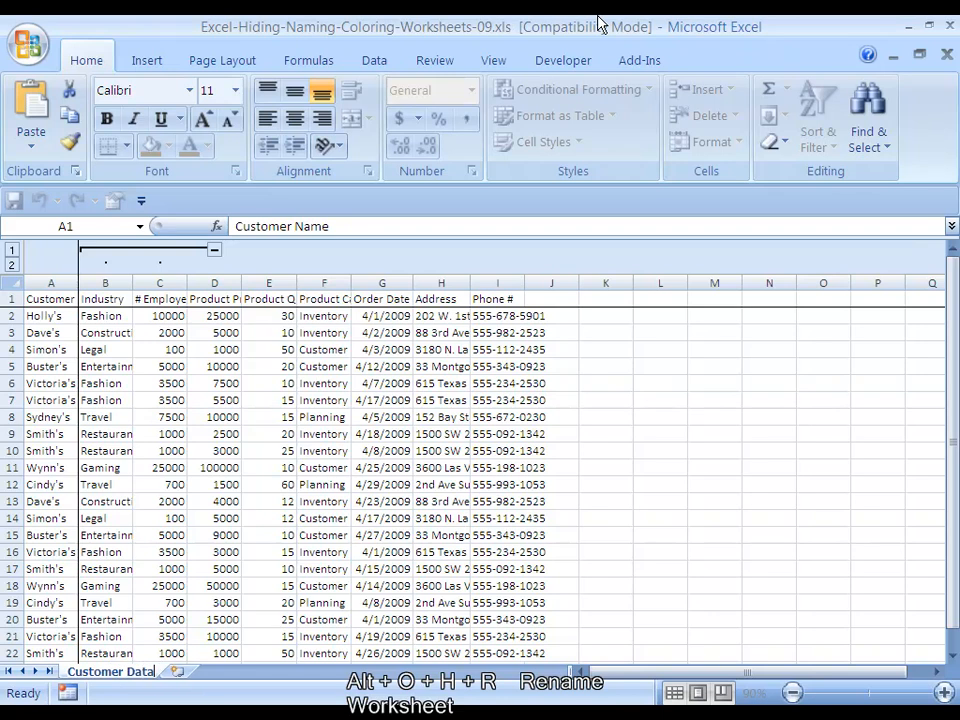
key("Return")
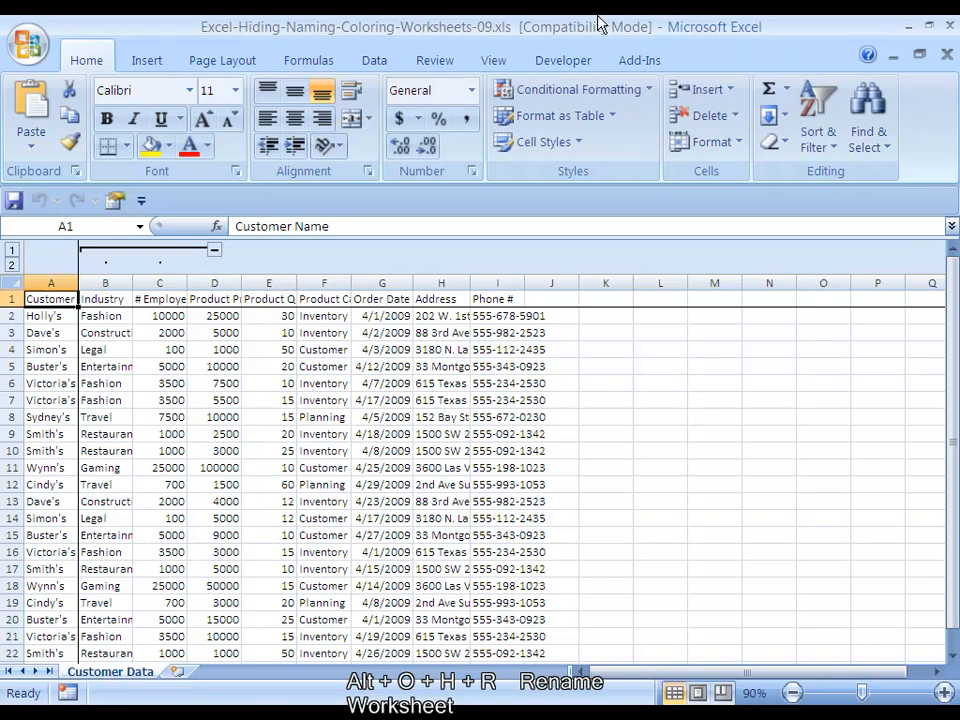
Color the Customer Data sheet tab bright blue using the standard colors
key("alt")
key("o")
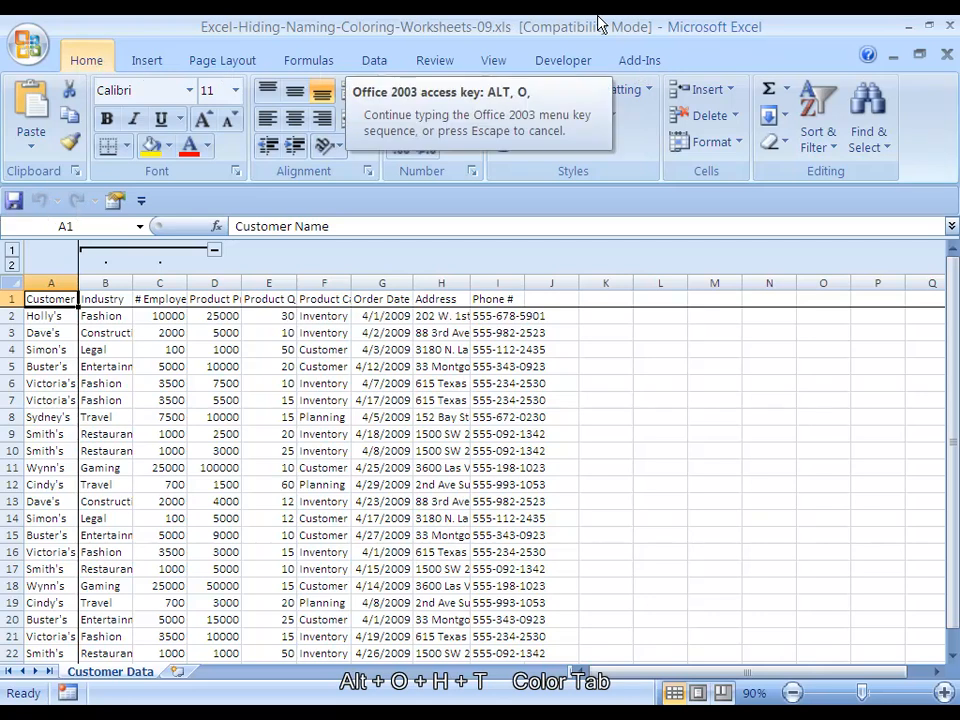
key("h")
key("t")
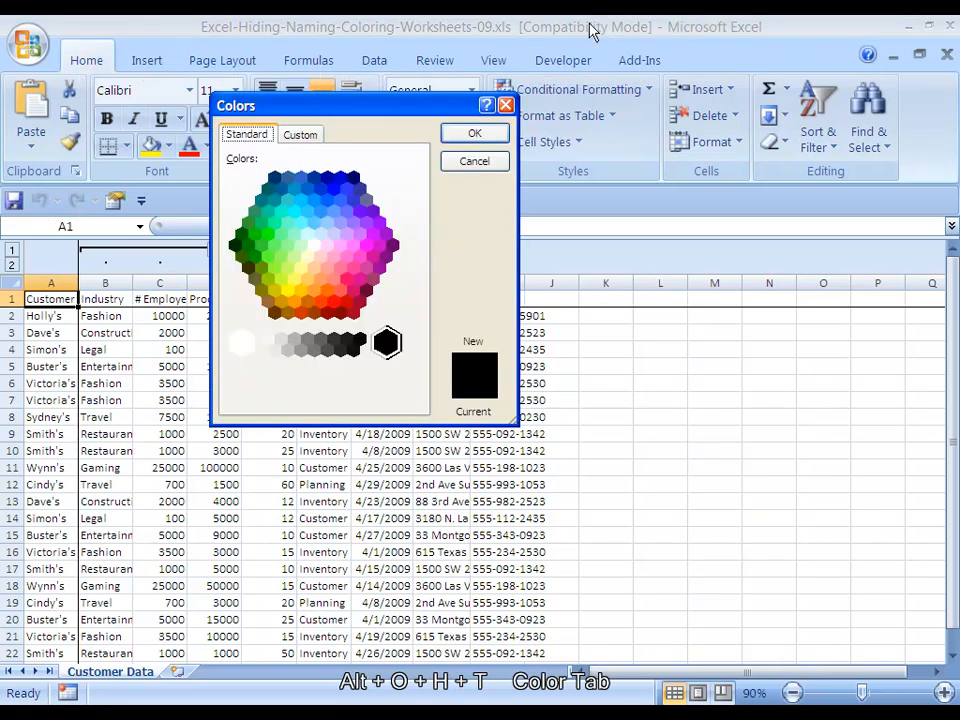
left_click(334, 189)
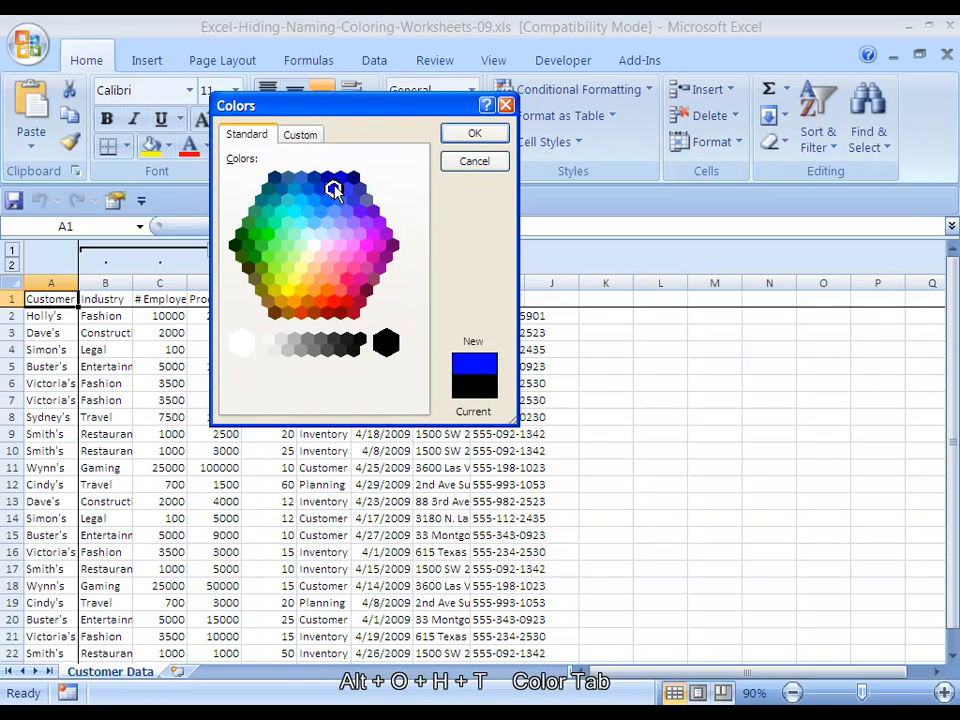
key("Return")
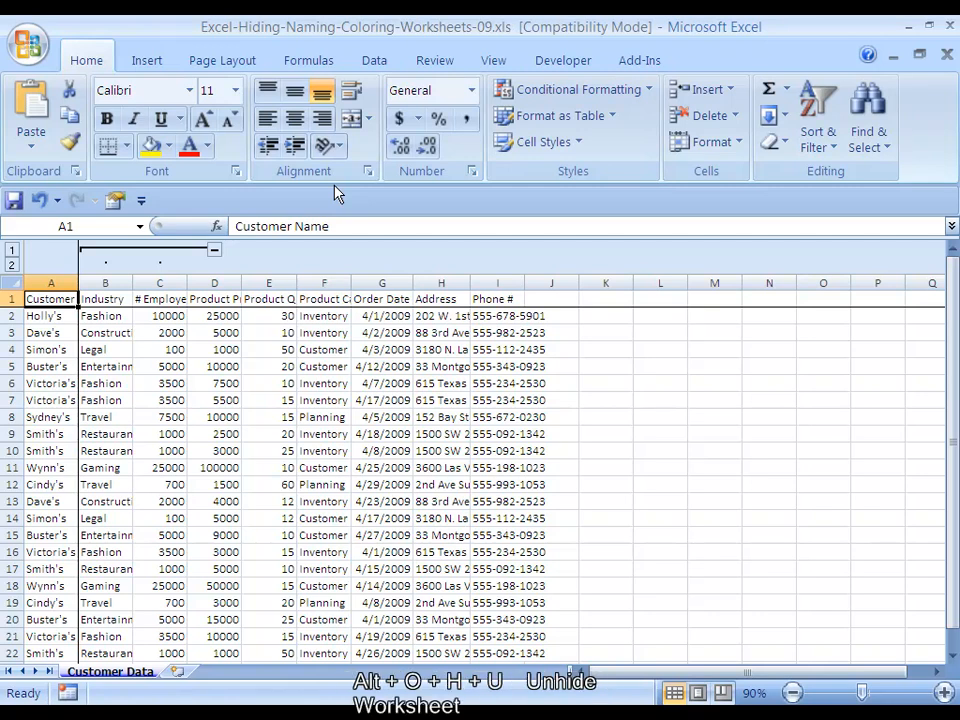
Unhide the worksheet Sheet2 and delete it, leaving only Customer Data
key("alt")
key("o")
key("h")
key("u")
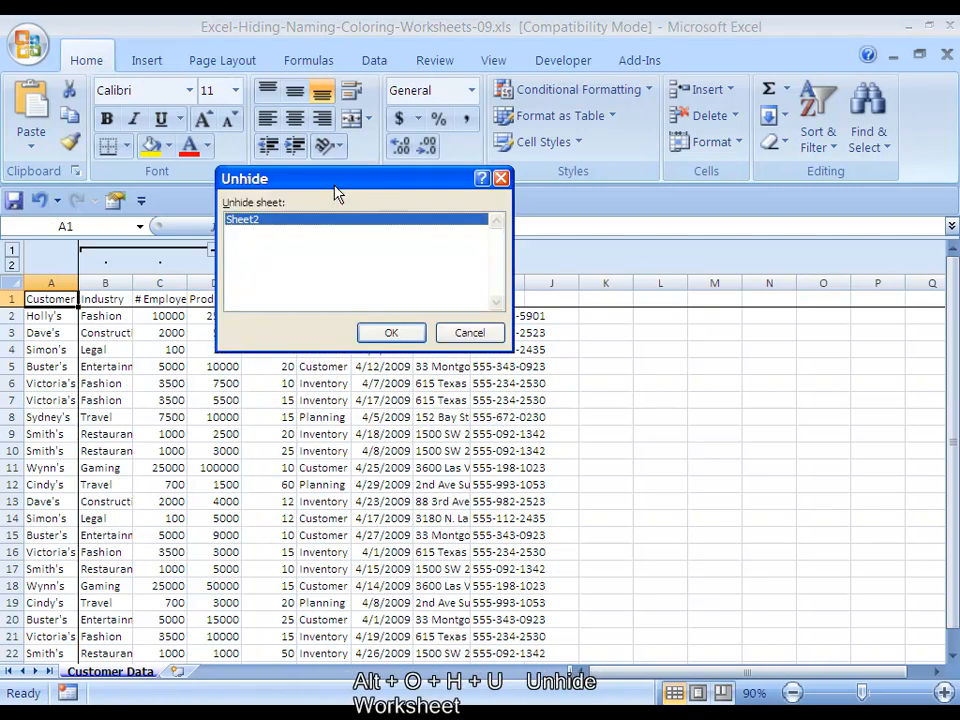
key("Return")
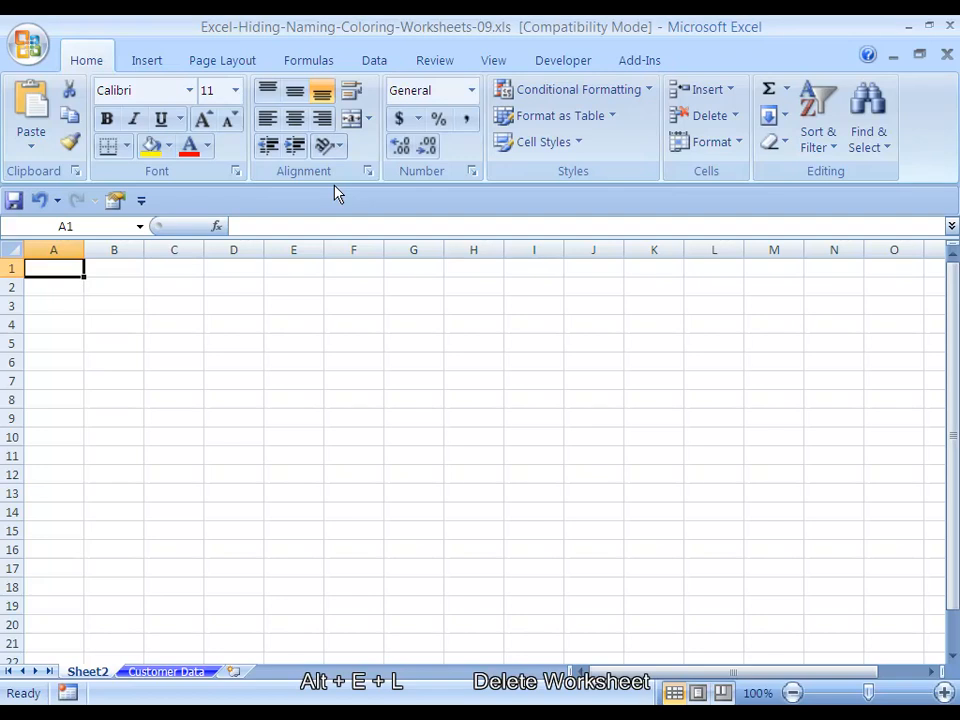
key("alt+e")
key("l")
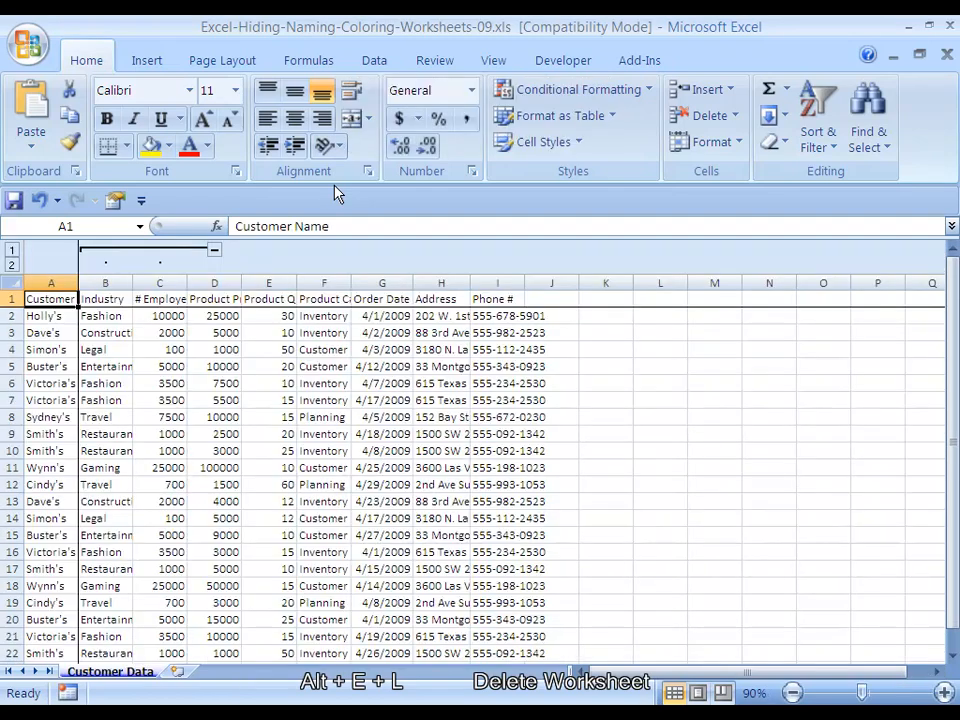